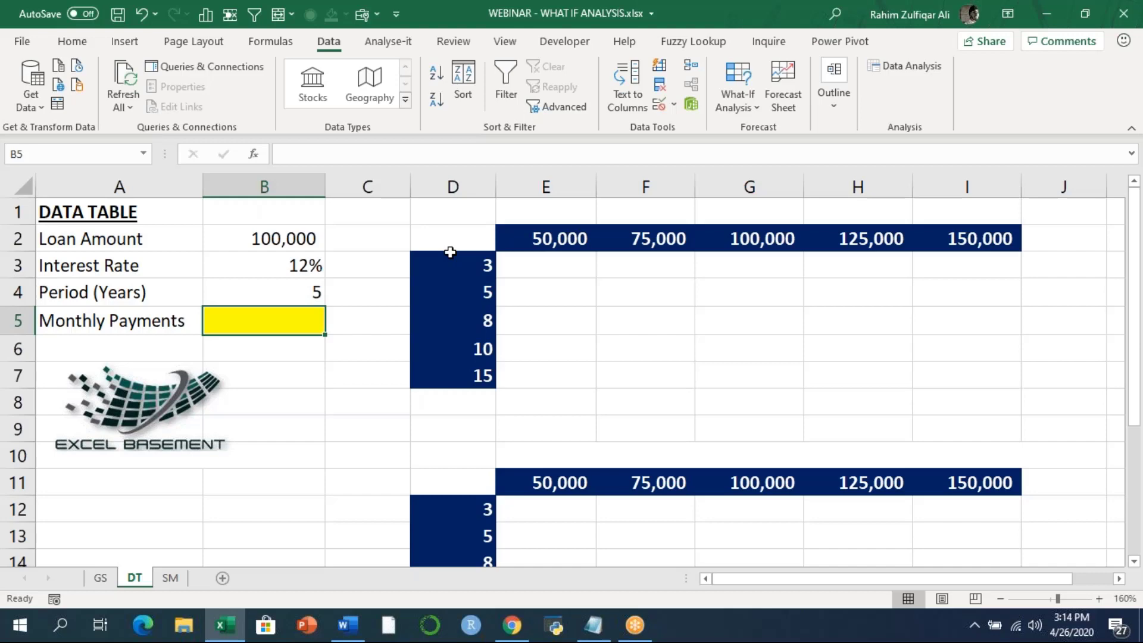
pyautogui.press('Up')
pyautogui.press('Up')
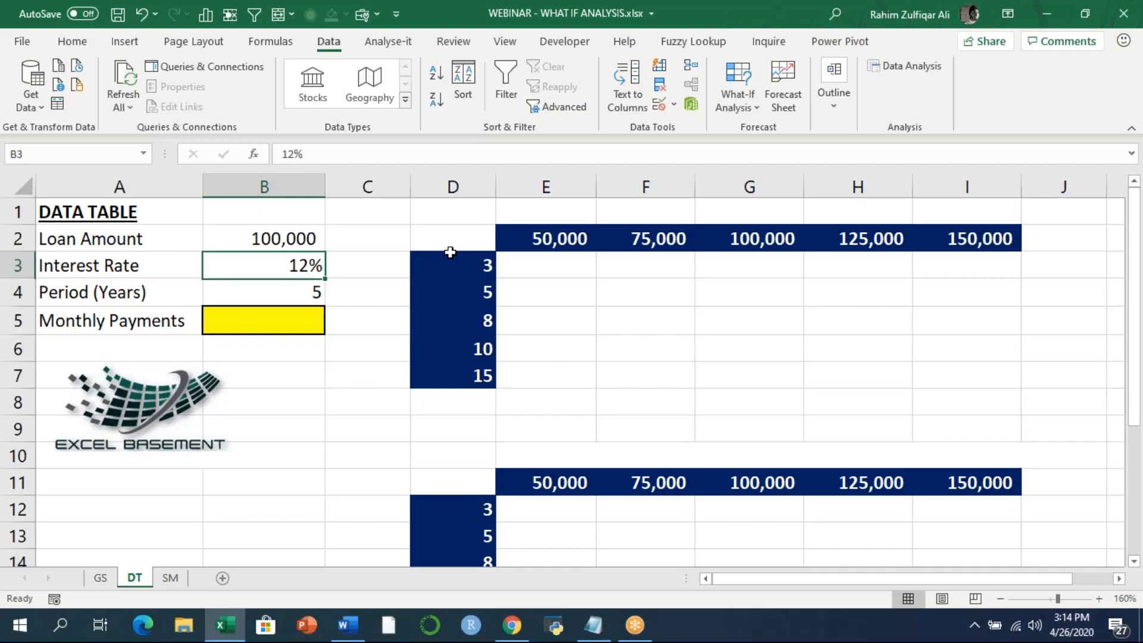
pyautogui.press('Down')
pyautogui.press('Down')
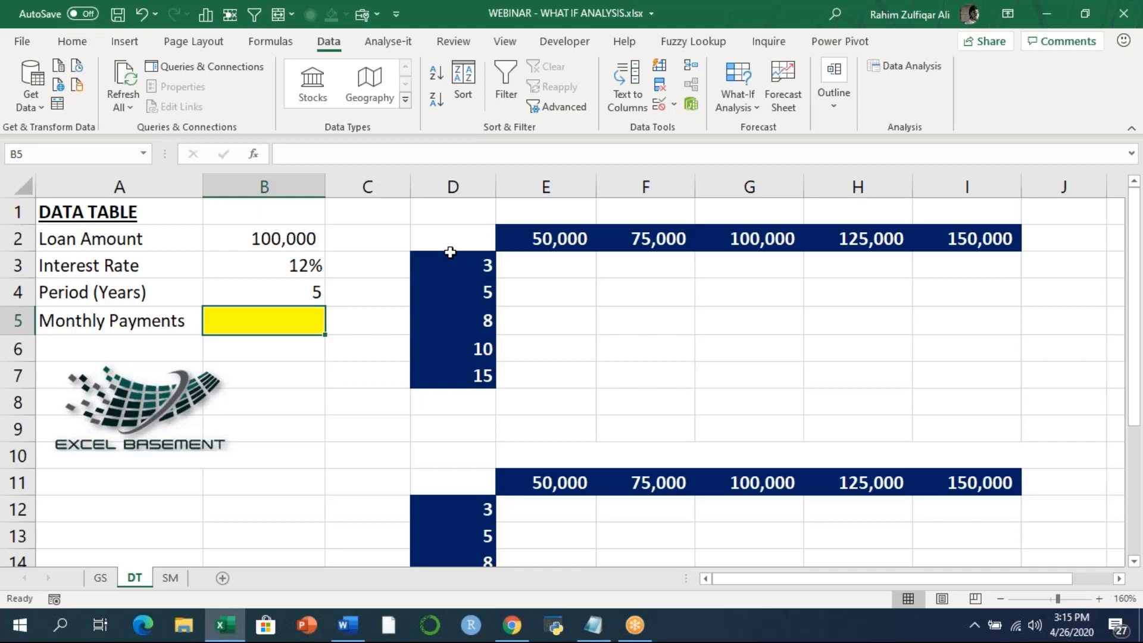
# Step: Calculate the monthly loan payment in B5 with the formula =PMT(B3/12,B4*12,B2)
pyautogui.write('=pmt')
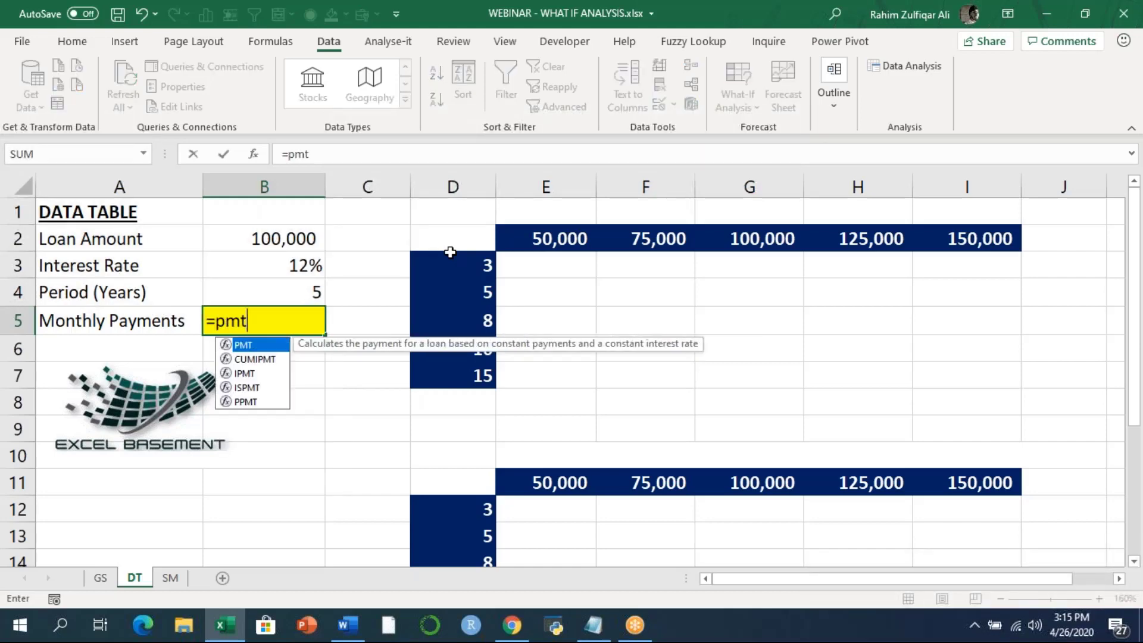
pyautogui.press('Tab')
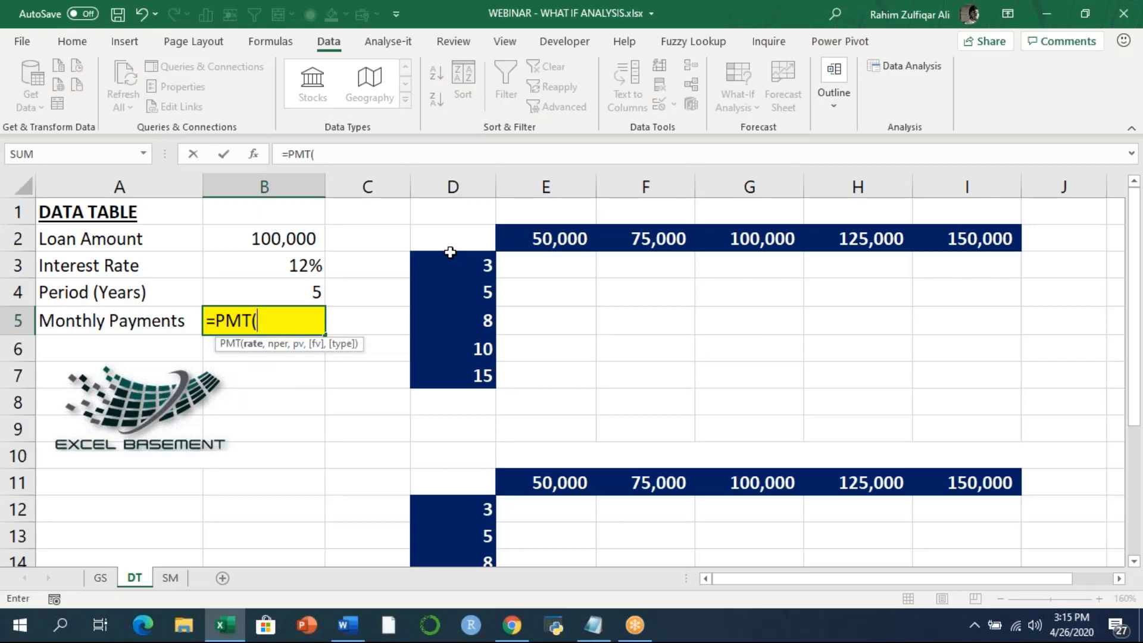
pyautogui.press('Up')
pyautogui.press('Up')
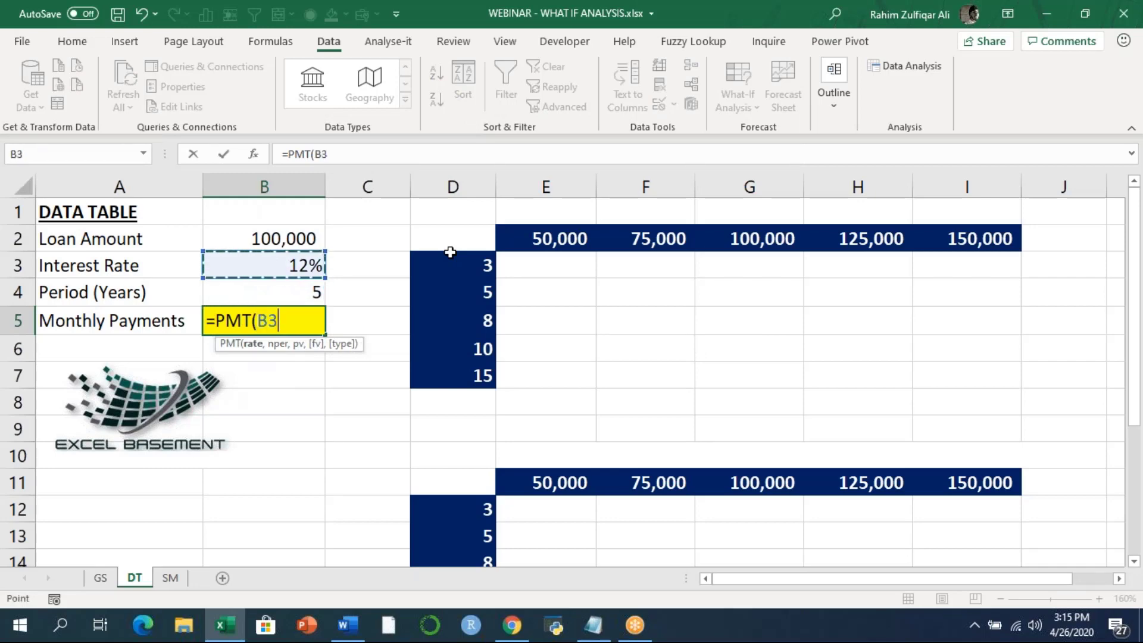
pyautogui.write('/')
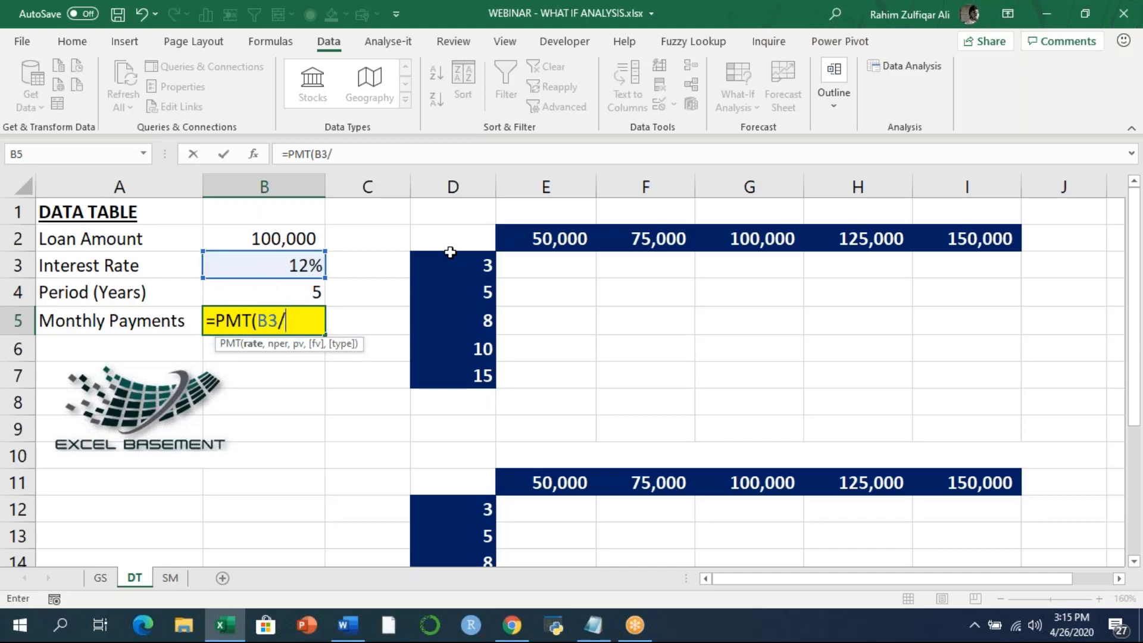
pyautogui.write('12,')
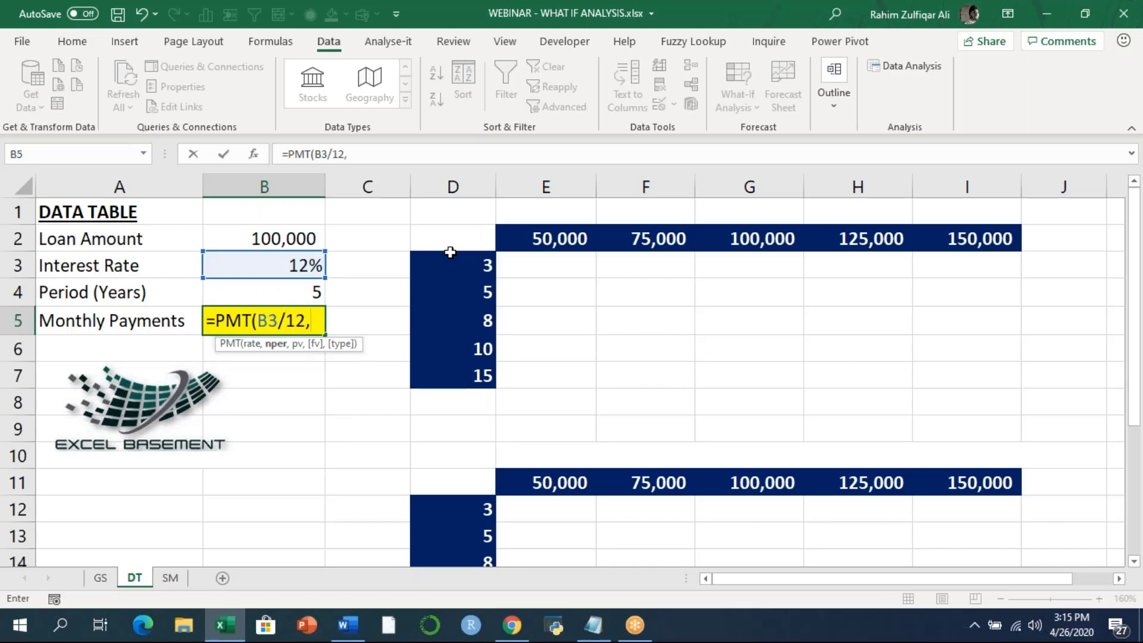
pyautogui.press('Up')
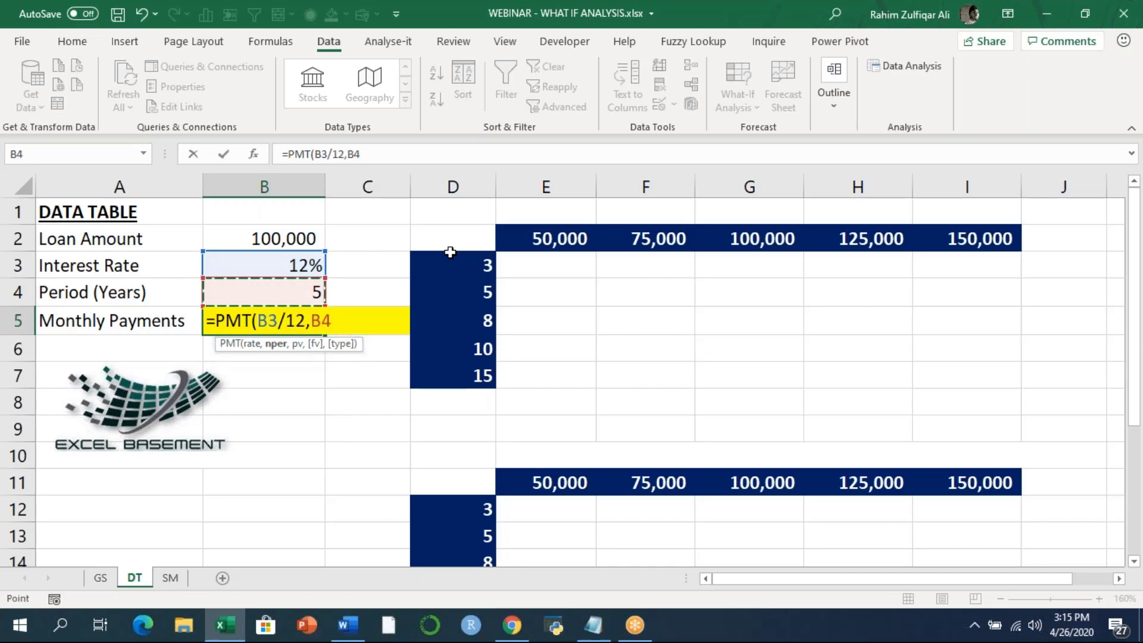
pyautogui.write('*12,')
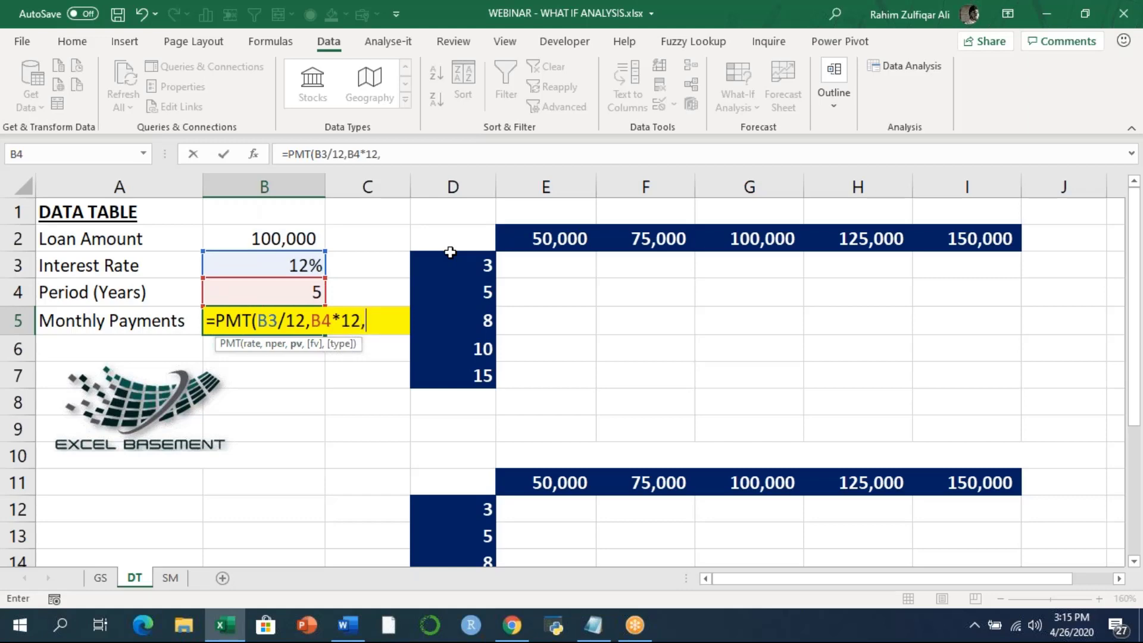
pyautogui.press('Up')
pyautogui.press('Up')
pyautogui.press('Up')
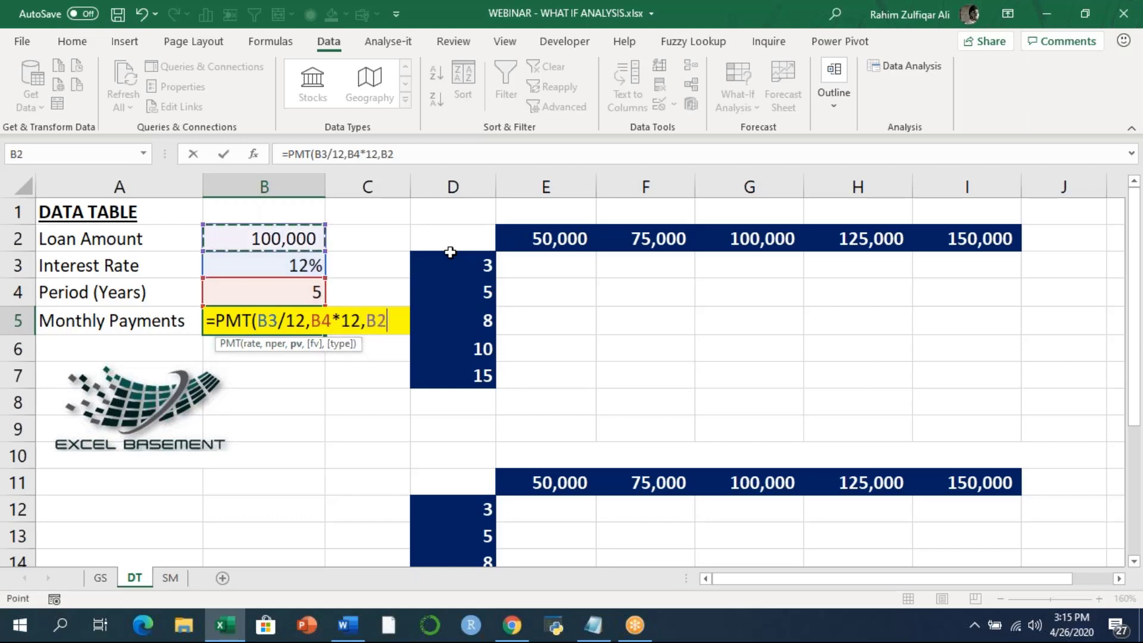
pyautogui.write(')')
pyautogui.hotkey('ctrl', 'Return')
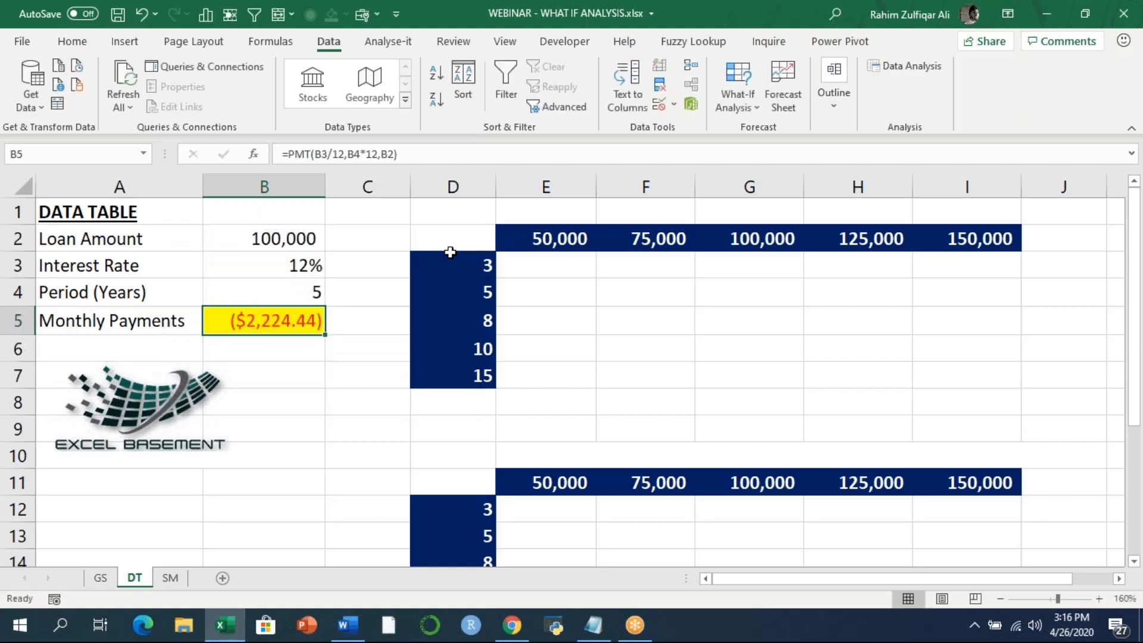
# Step: Format the monthly payment in B5 in comma style with no decimal places
pyautogui.click(74, 40)
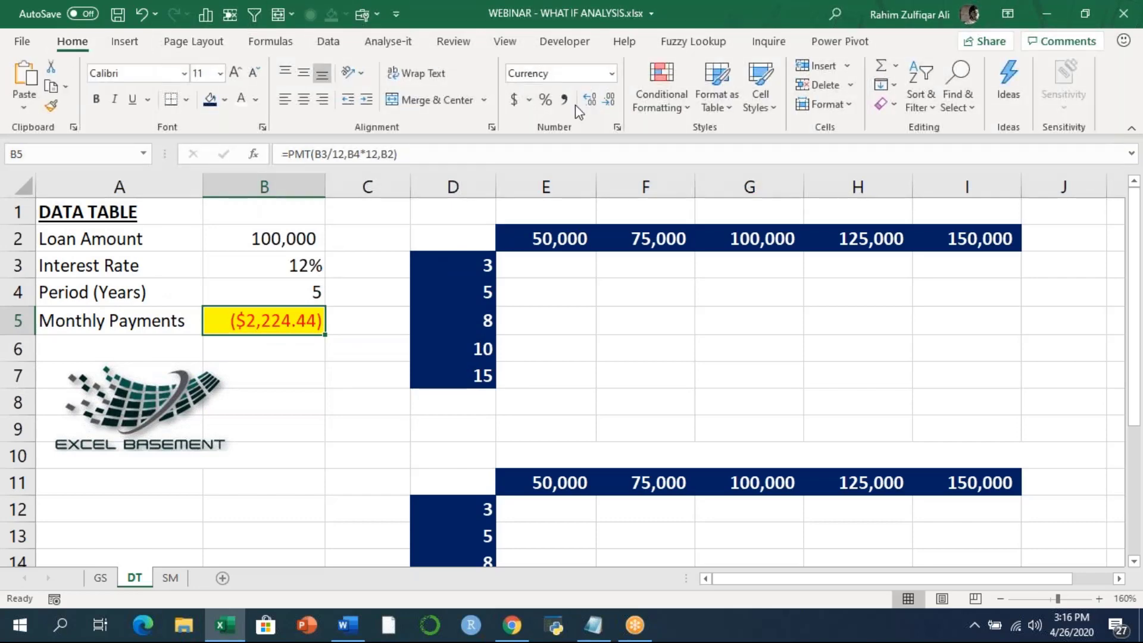
pyautogui.click(565, 100)
pyautogui.click(608, 100)
pyautogui.click(609, 99)
pyautogui.click(598, 315)
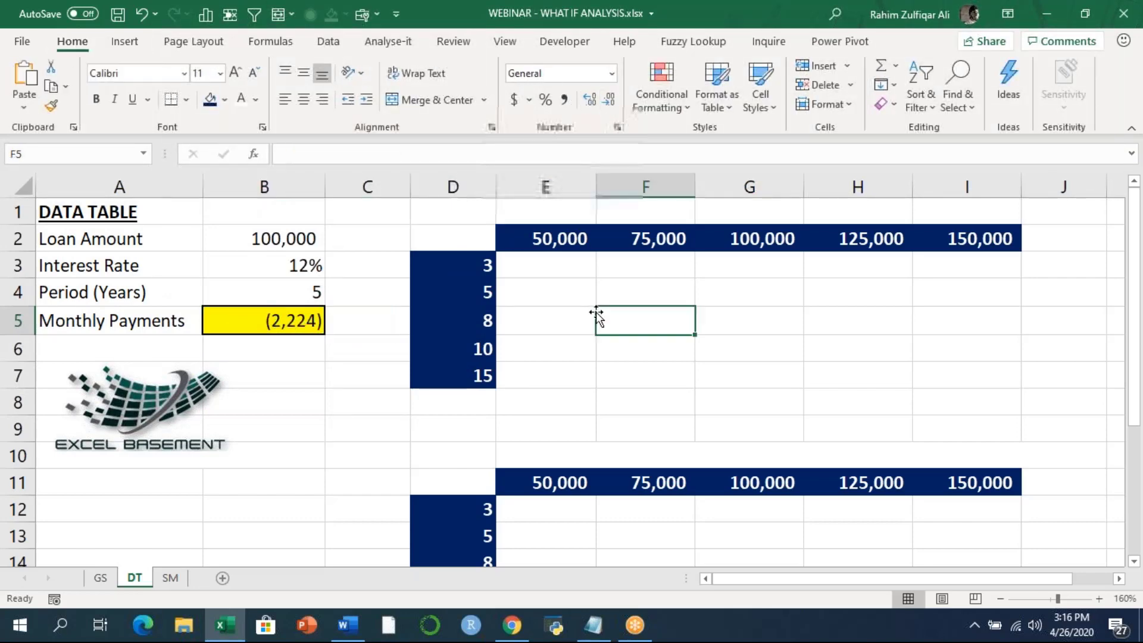
# Step: Examine how the loan amounts in row 2 and the periods in column D intersect at E3 and H7
pyautogui.click(571, 272)
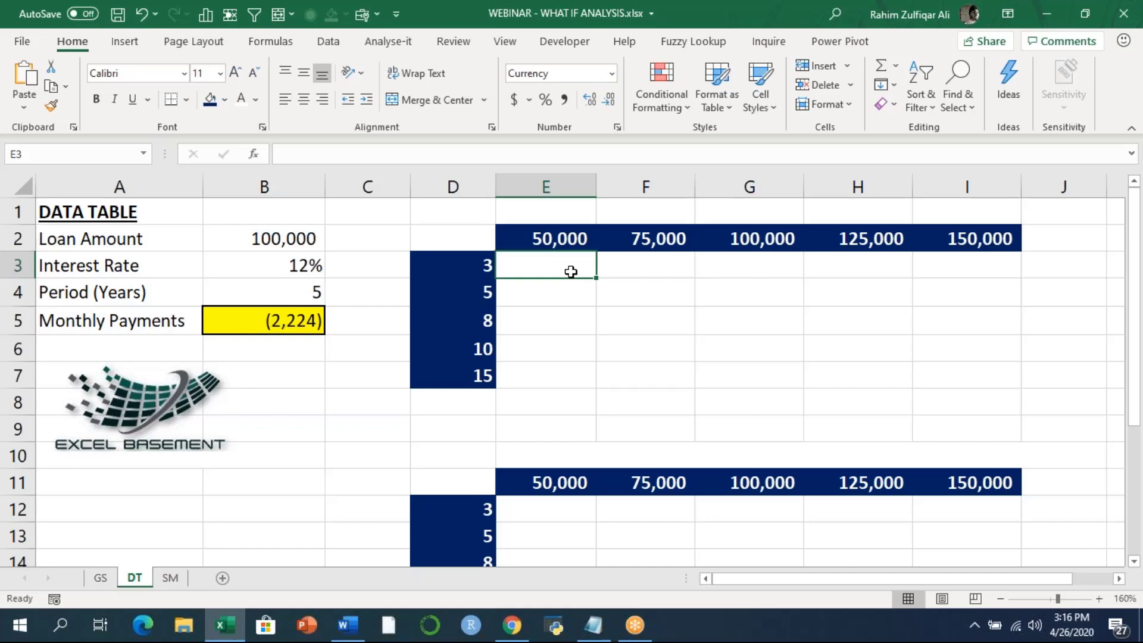
pyautogui.click(581, 236)
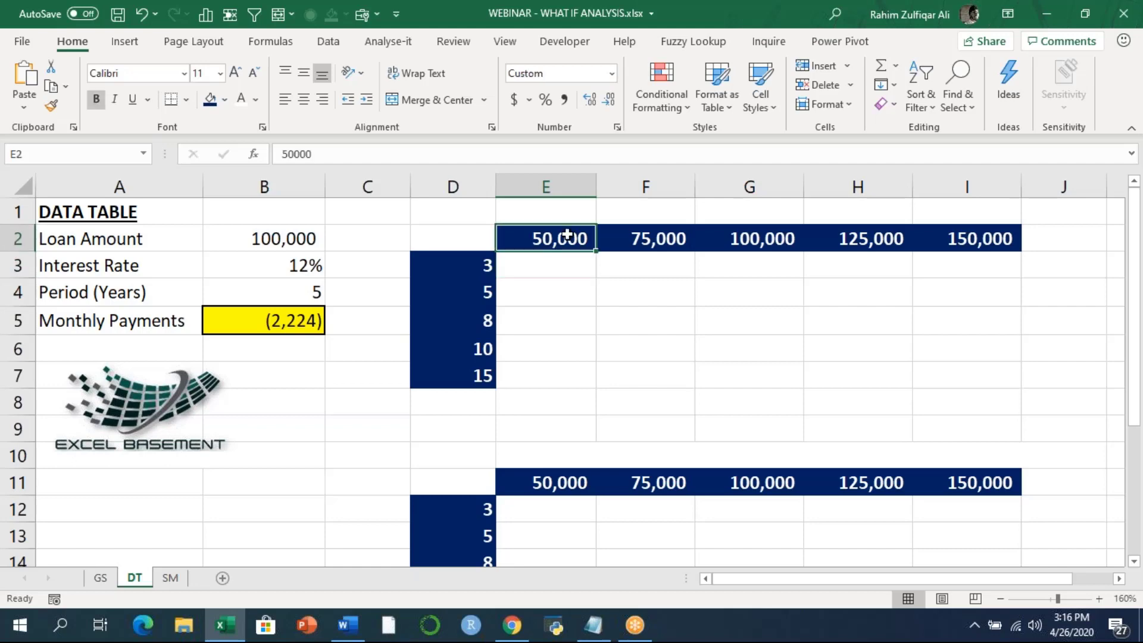
pyautogui.click(482, 267)
pyautogui.click(542, 268)
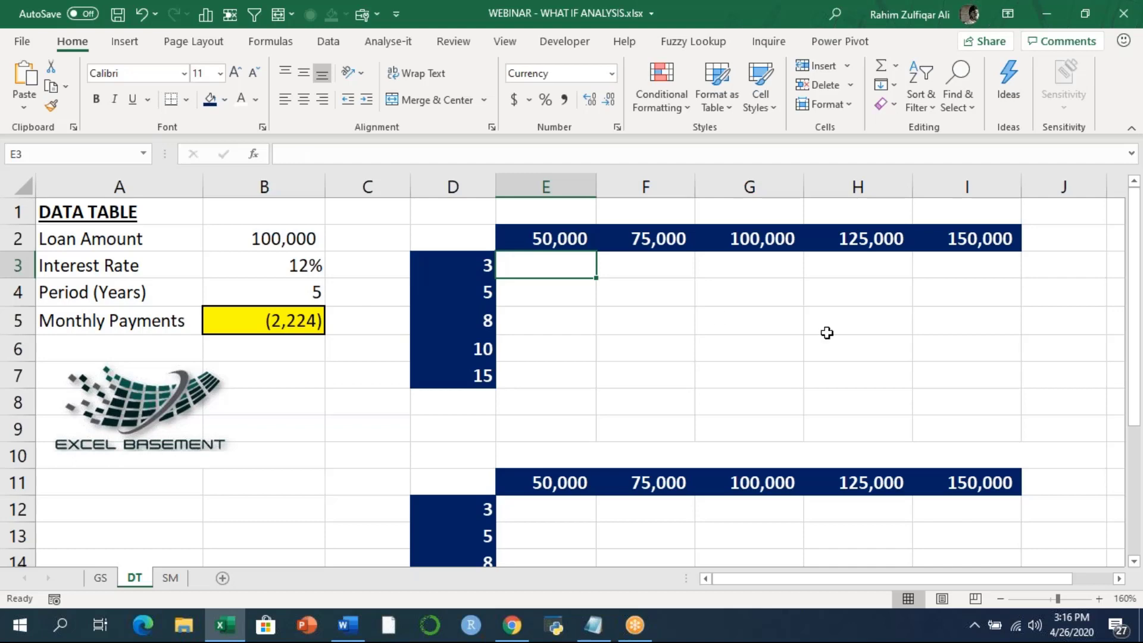
pyautogui.click(853, 241)
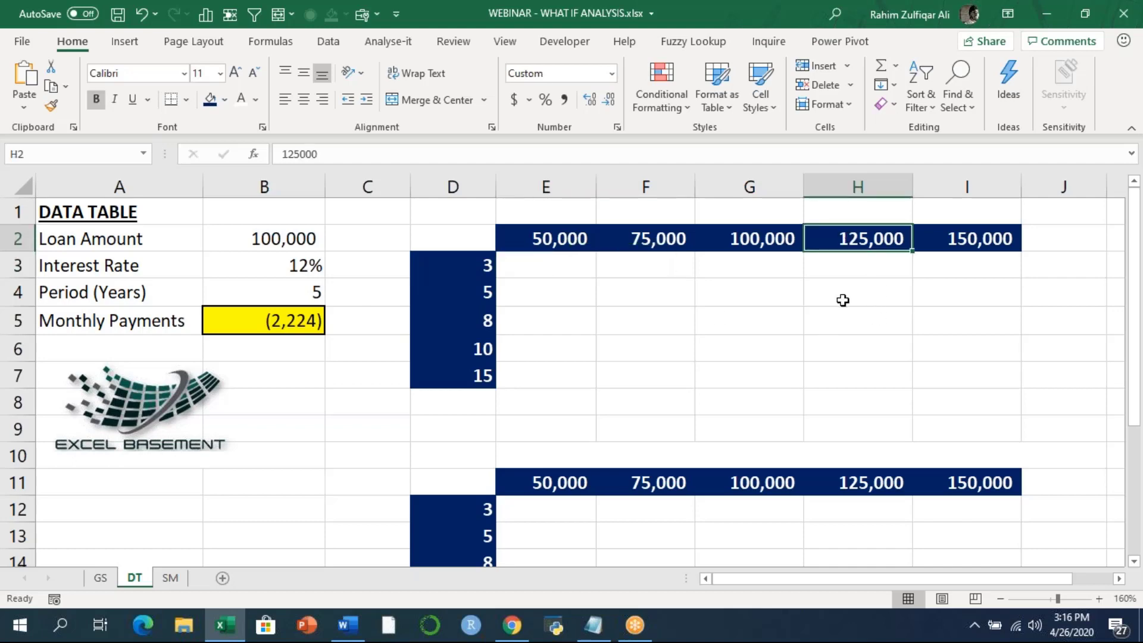
pyautogui.click(483, 374)
pyautogui.click(828, 375)
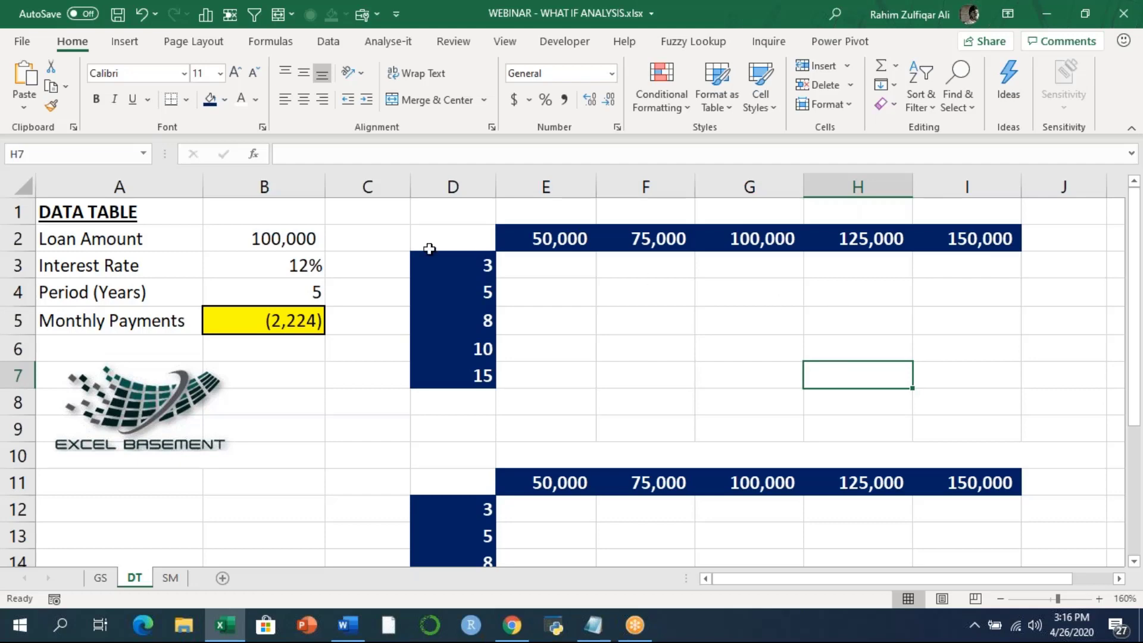
# Step: Review the upper grid D2:I7: the periods in D3:D7, the loan amounts in E2:I2 and the result area E3:I7
pyautogui.moveTo(444, 237); pyautogui.dragTo(962, 375)
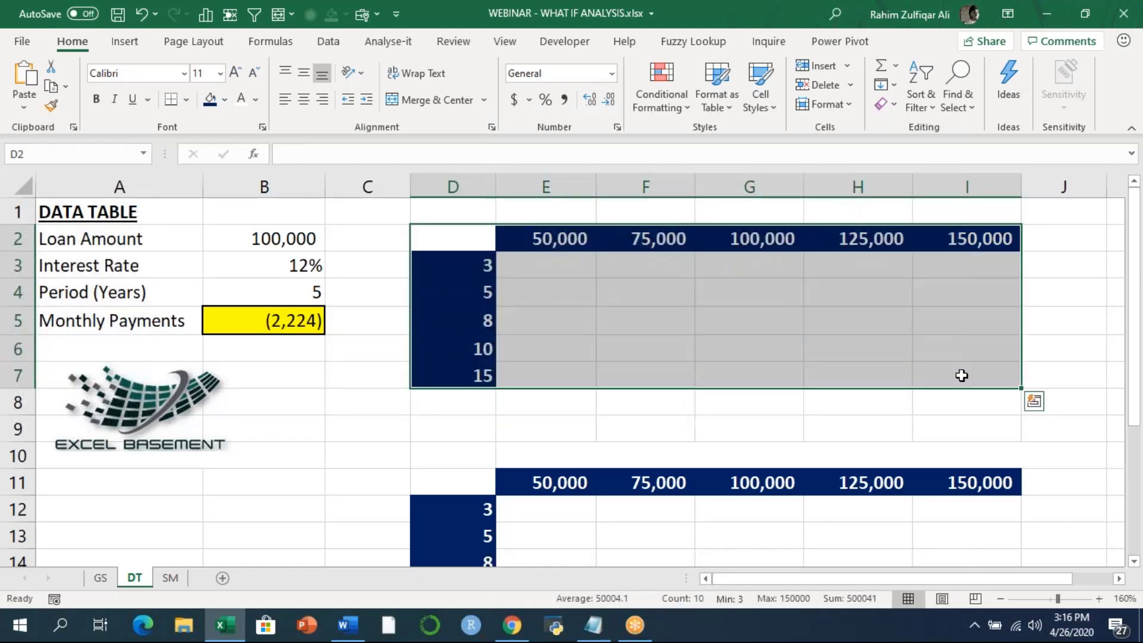
pyautogui.click(482, 268)
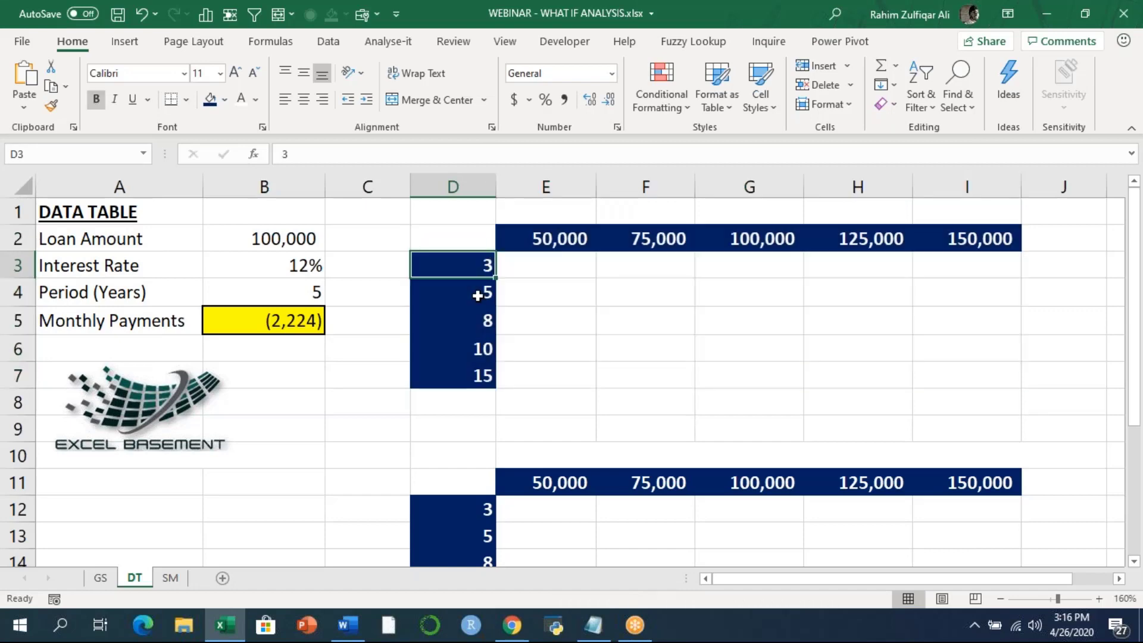
pyautogui.click(477, 296)
pyautogui.click(471, 323)
pyautogui.click(467, 352)
pyautogui.click(473, 395)
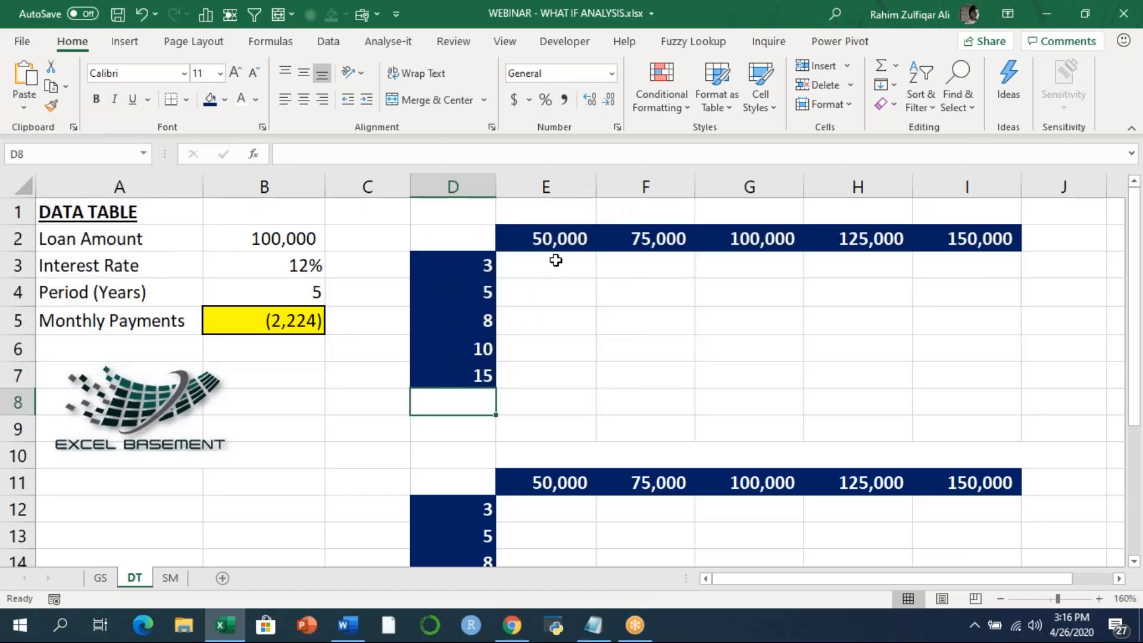
pyautogui.moveTo(547, 239); pyautogui.dragTo(929, 239)
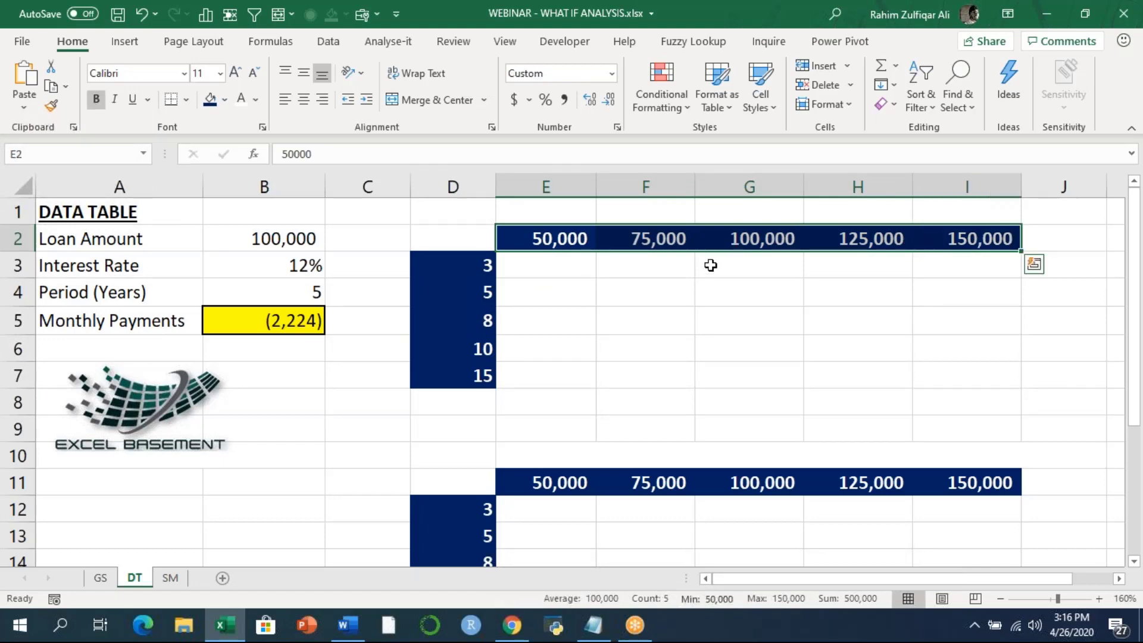
pyautogui.moveTo(553, 265); pyautogui.dragTo(958, 380)
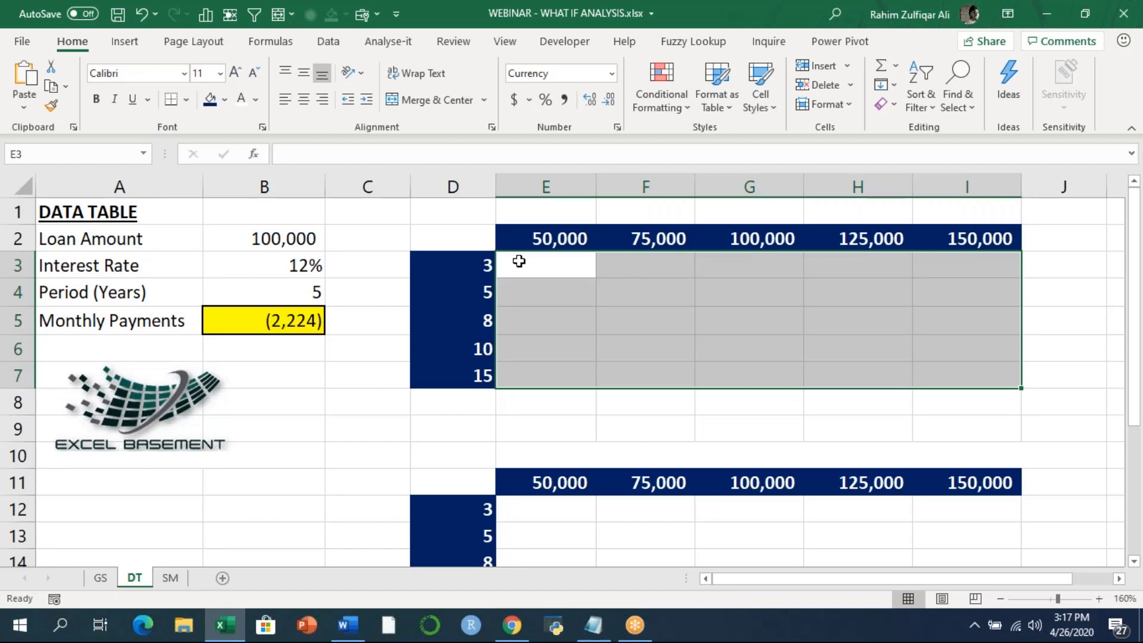
# Step: Start a what-if Data Table on D2:I7 with the loan amount cell B2 as the row input cell
pyautogui.moveTo(477, 237); pyautogui.dragTo(941, 374)
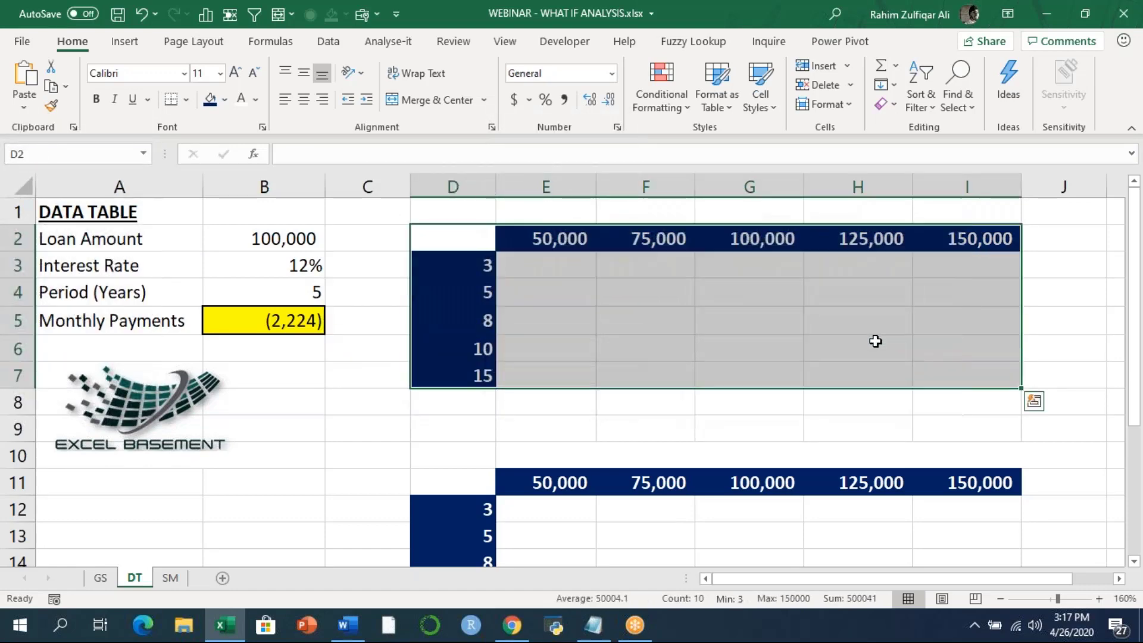
pyautogui.click(331, 42)
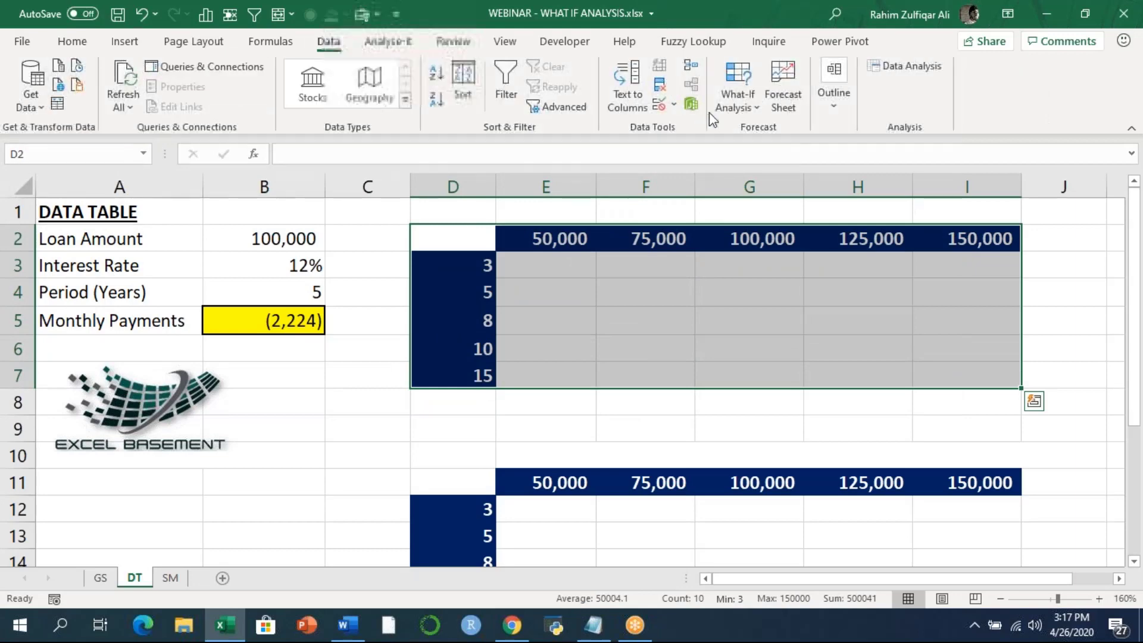
pyautogui.click(736, 101)
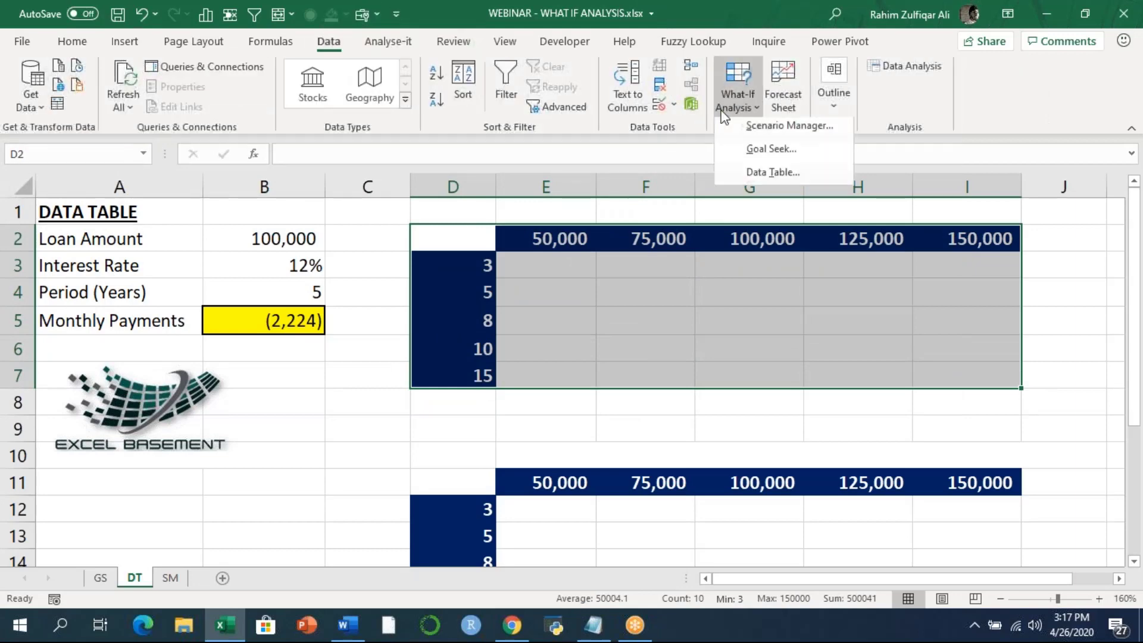
pyautogui.click(774, 177)
pyautogui.moveTo(399, 300); pyautogui.dragTo(598, 180)
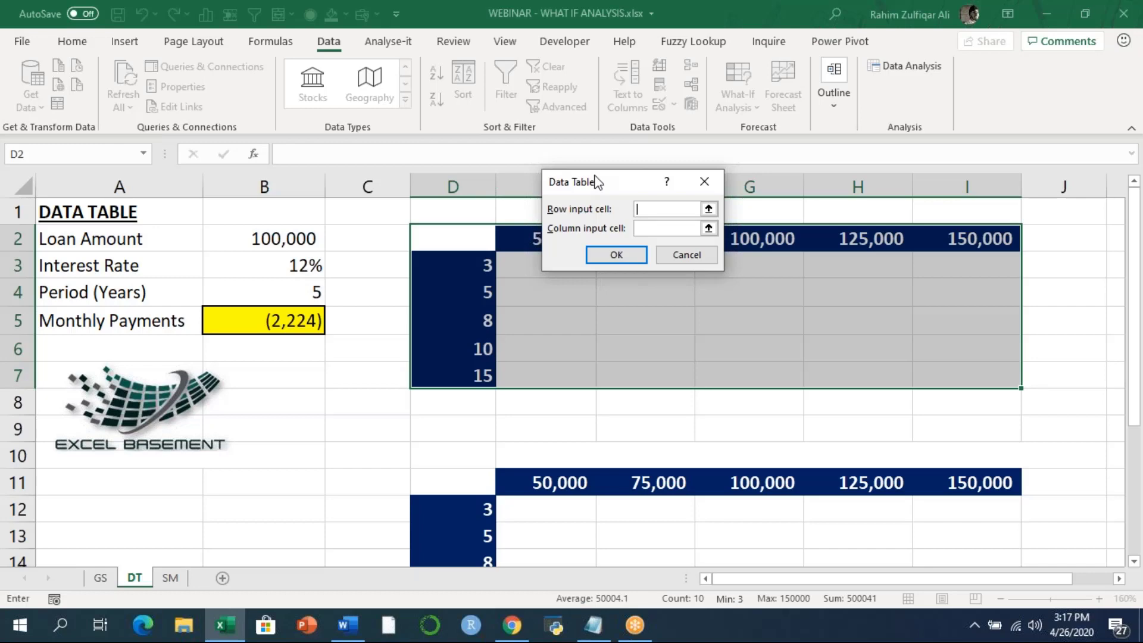
pyautogui.click(646, 227)
pyautogui.moveTo(620, 188); pyautogui.dragTo(613, 308)
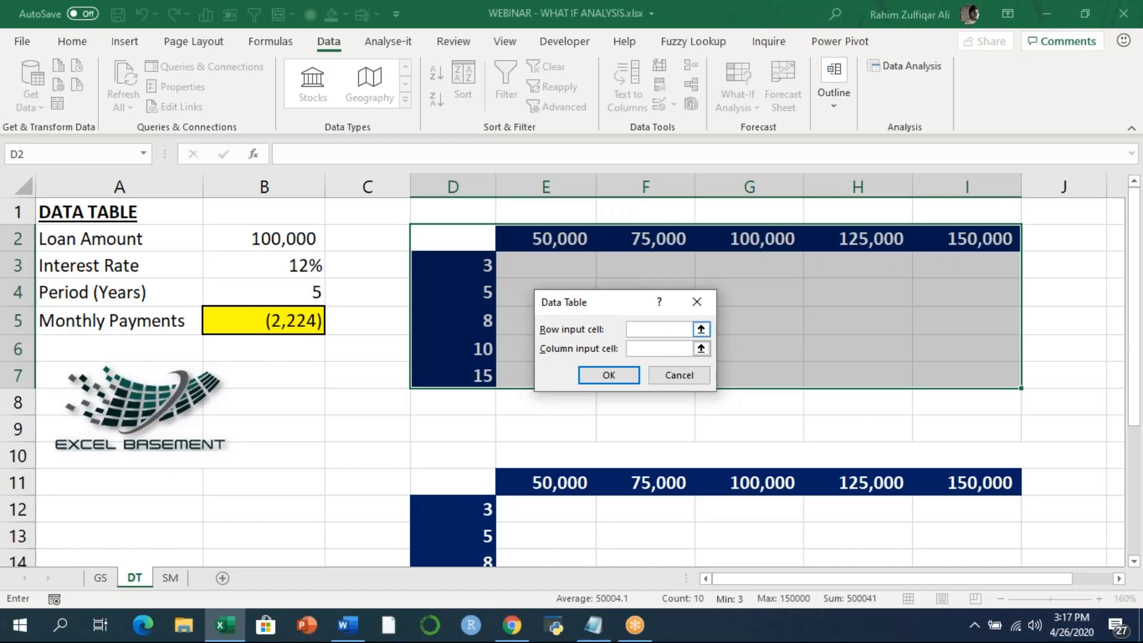
pyautogui.click(702, 329)
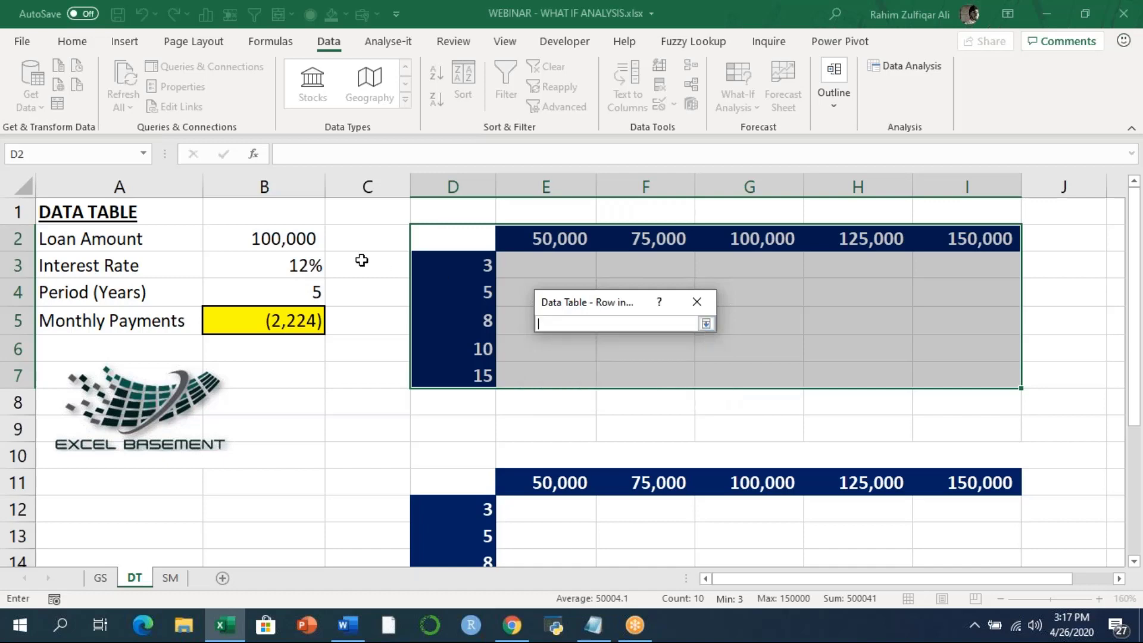
pyautogui.click(284, 237)
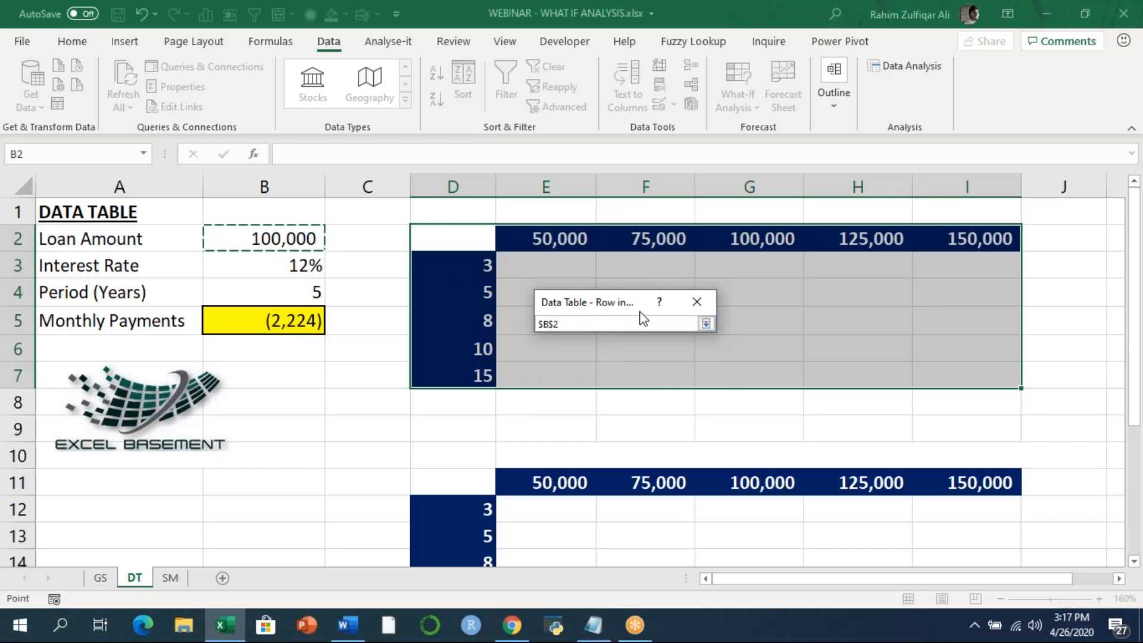
pyautogui.click(712, 326)
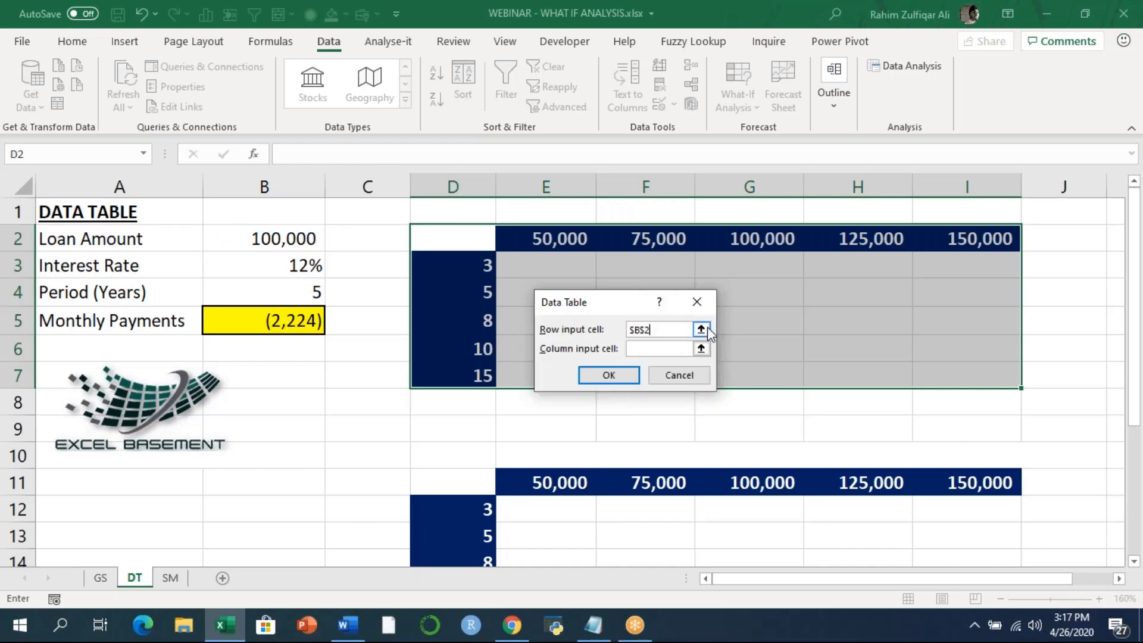
# Step: Set the period cell B4 as the column input cell and create the data table
pyautogui.click(658, 346)
pyautogui.click(701, 349)
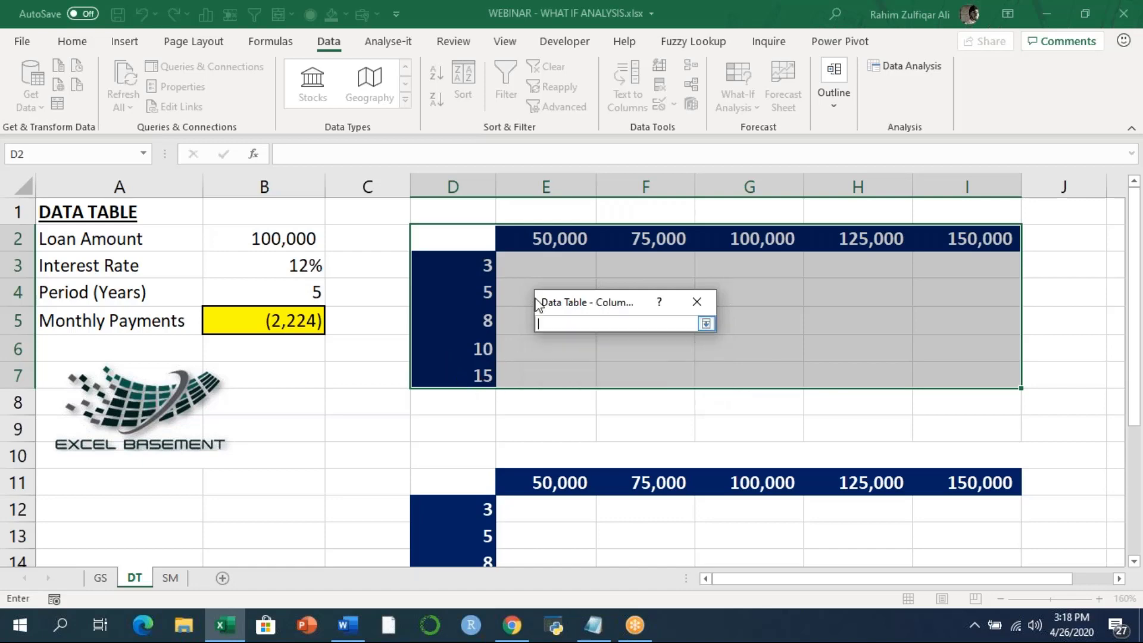
pyautogui.click(301, 287)
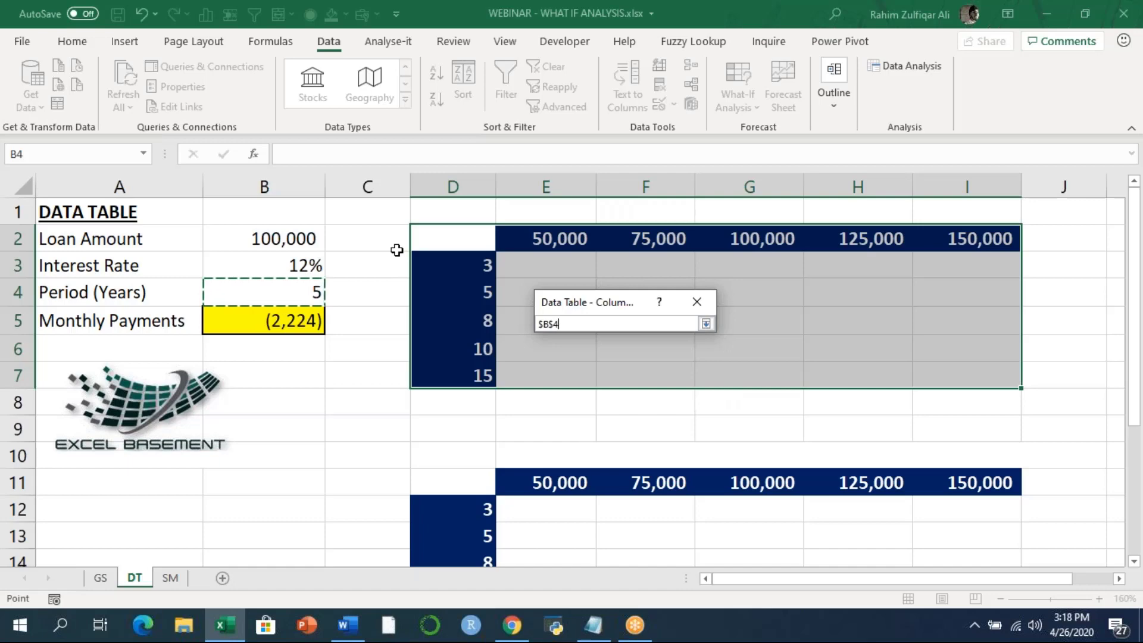
pyautogui.click(707, 323)
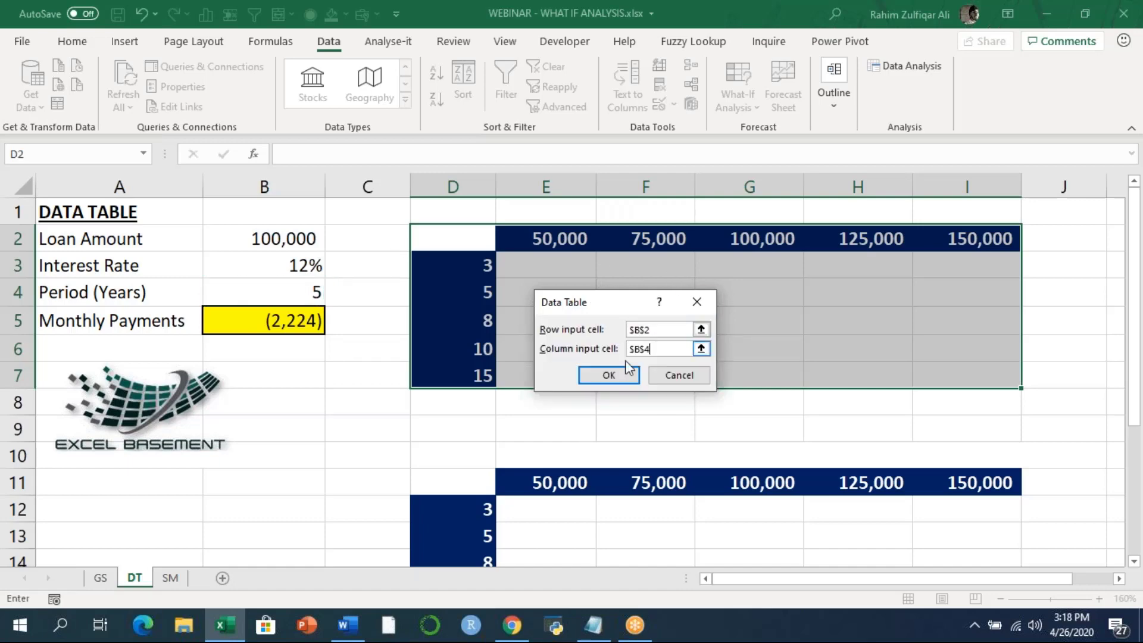
pyautogui.click(618, 377)
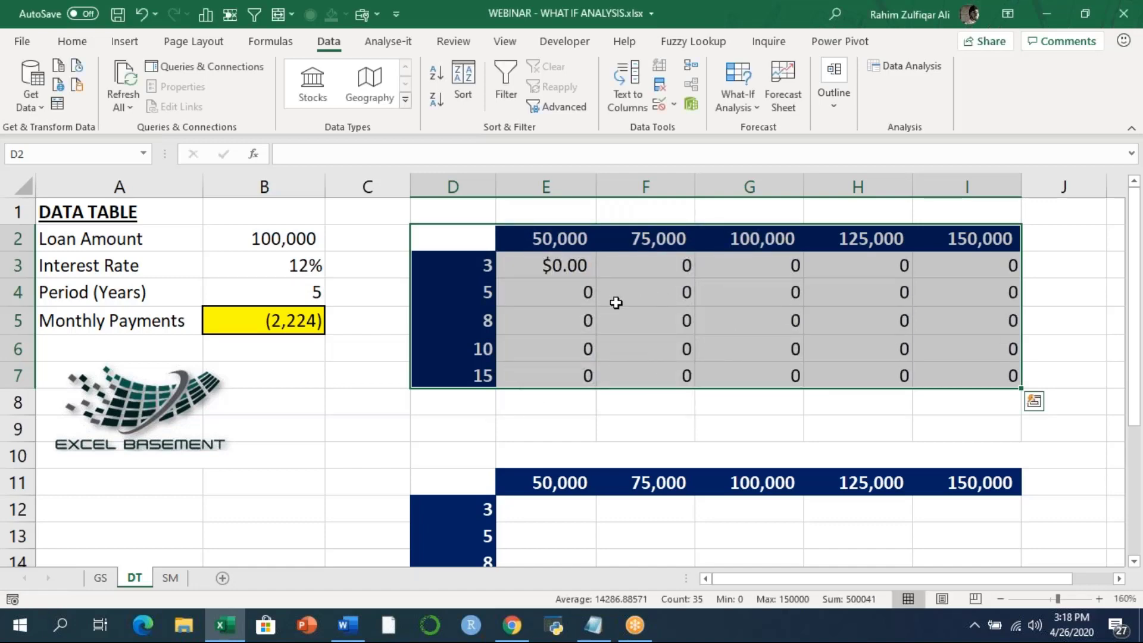
# Step: Clear the data table results from E3:I7
pyautogui.click(634, 303)
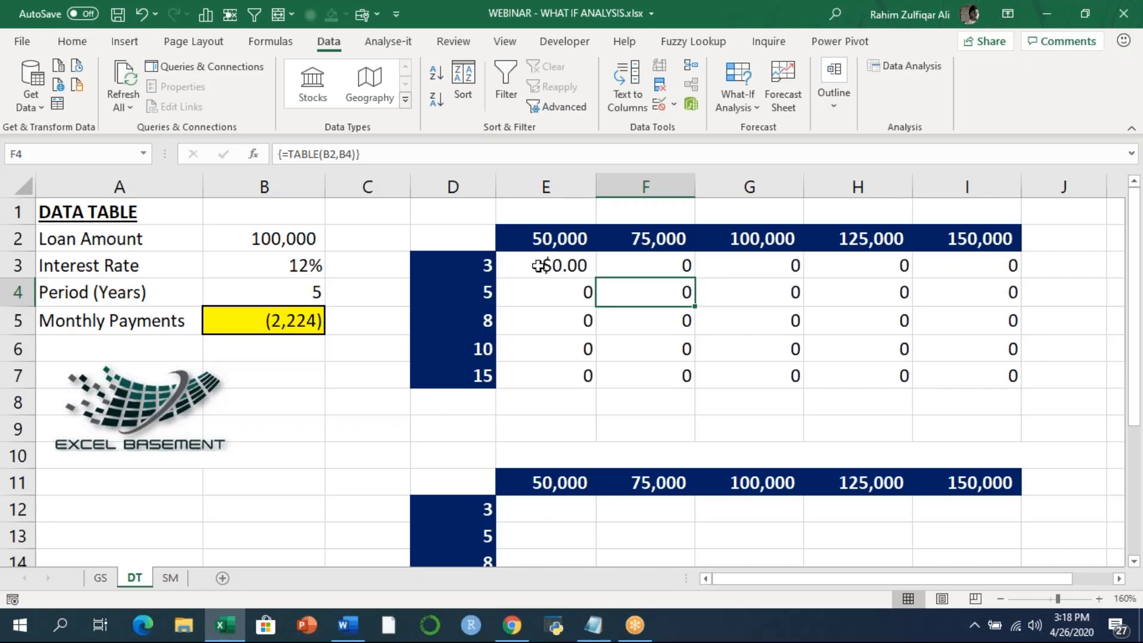
pyautogui.moveTo(546, 263); pyautogui.dragTo(1011, 377)
pyautogui.press('Delete')
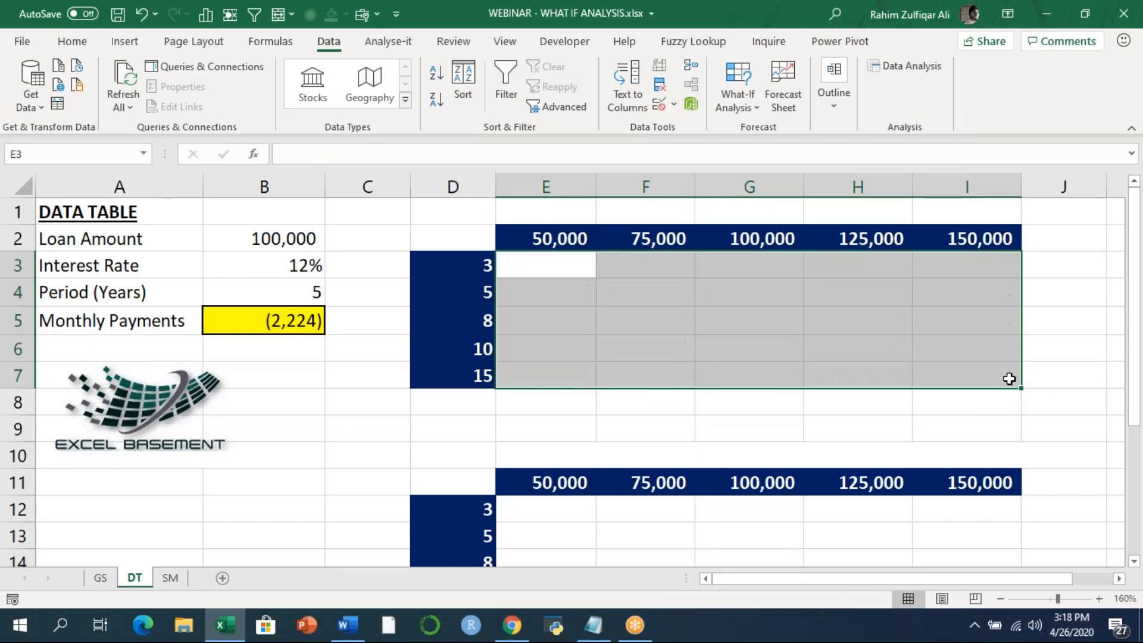
# Step: Move the monthly payment PMT formula from B5 to the grid's corner cell D2
pyautogui.click(272, 320)
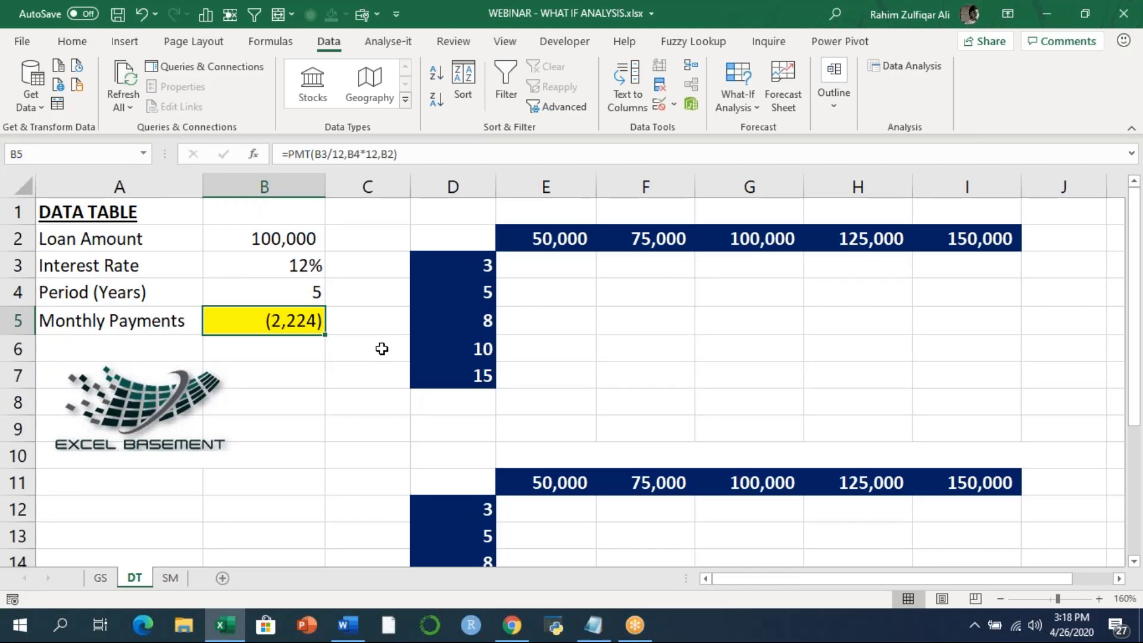
pyautogui.hotkey('ctrl', 'x')
pyautogui.click(443, 237)
pyautogui.hotkey('ctrl', 'v')
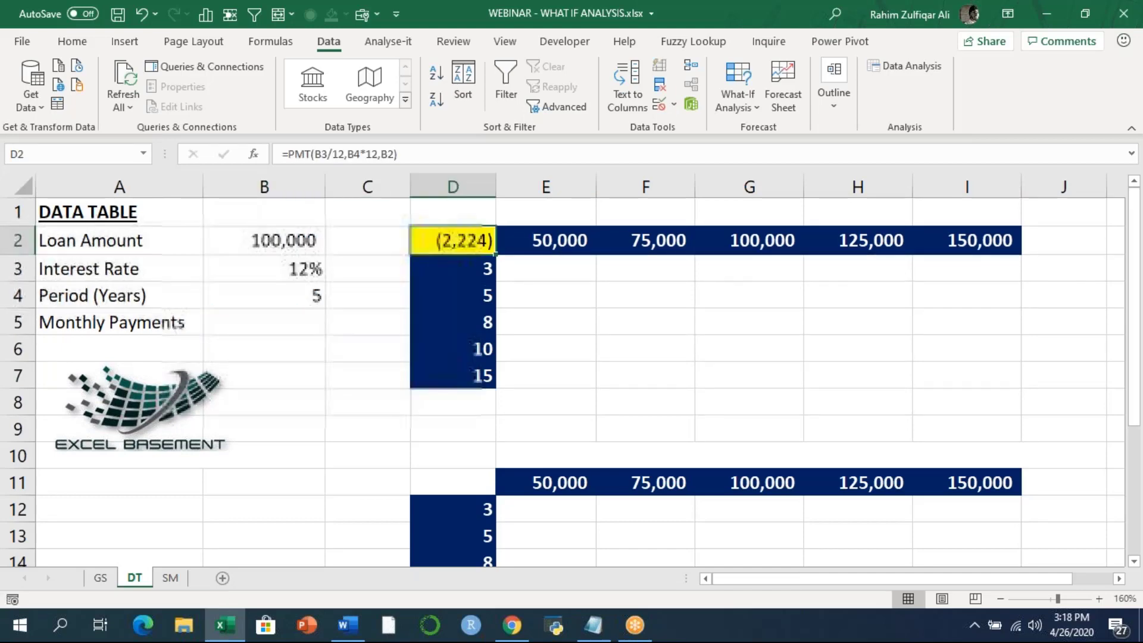
pyautogui.click(548, 303)
pyautogui.click(315, 323)
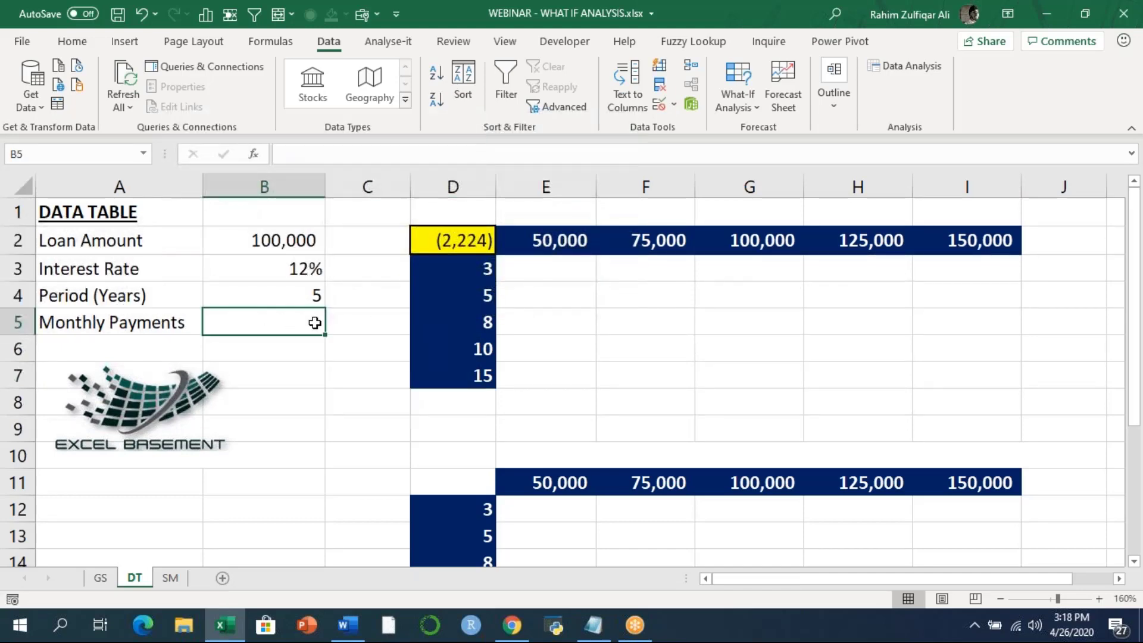
pyautogui.click(446, 248)
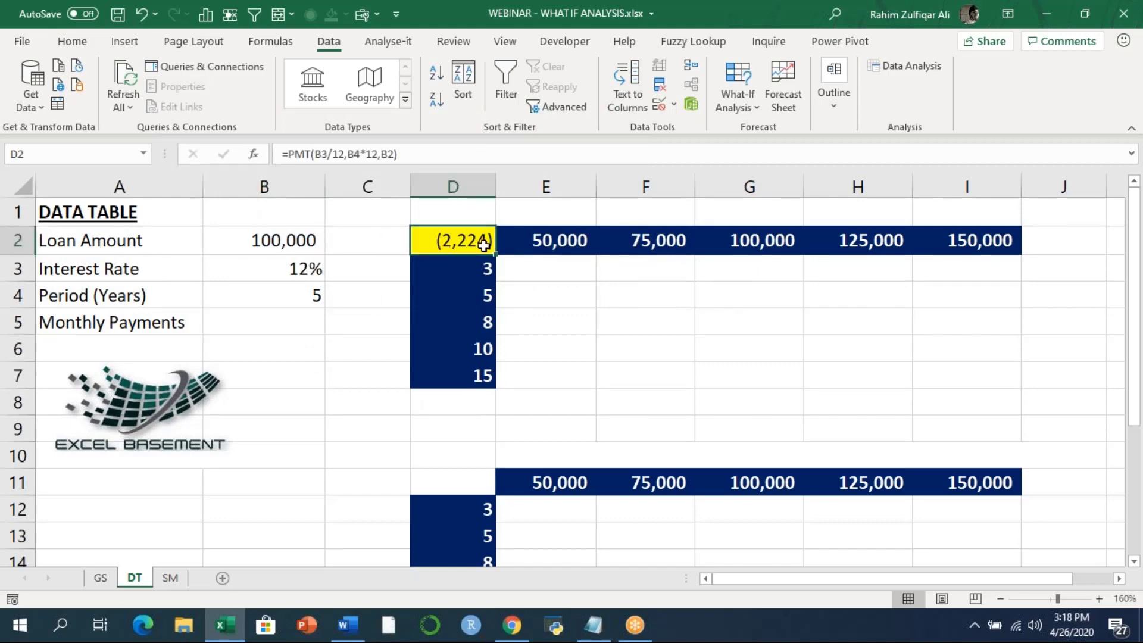
# Step: Create a what-if Data Table on D2:I7 with B2 as the row input cell and B4 as the column input cell
pyautogui.moveTo(451, 234); pyautogui.dragTo(928, 376)
pyautogui.click(737, 101)
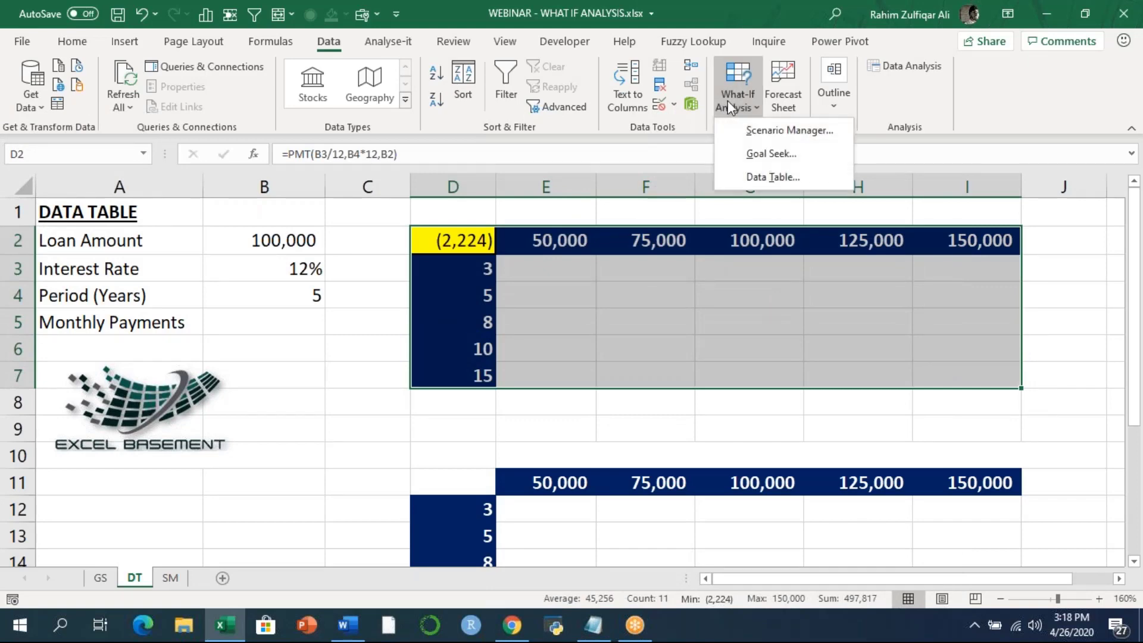
pyautogui.click(748, 176)
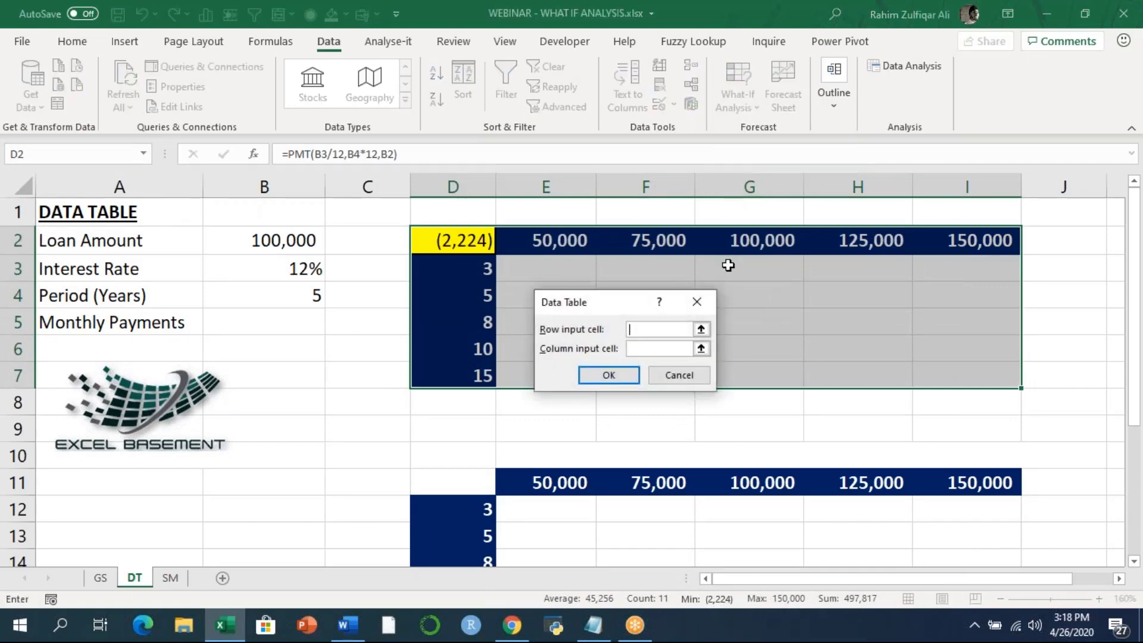
pyautogui.click(702, 329)
pyautogui.click(279, 244)
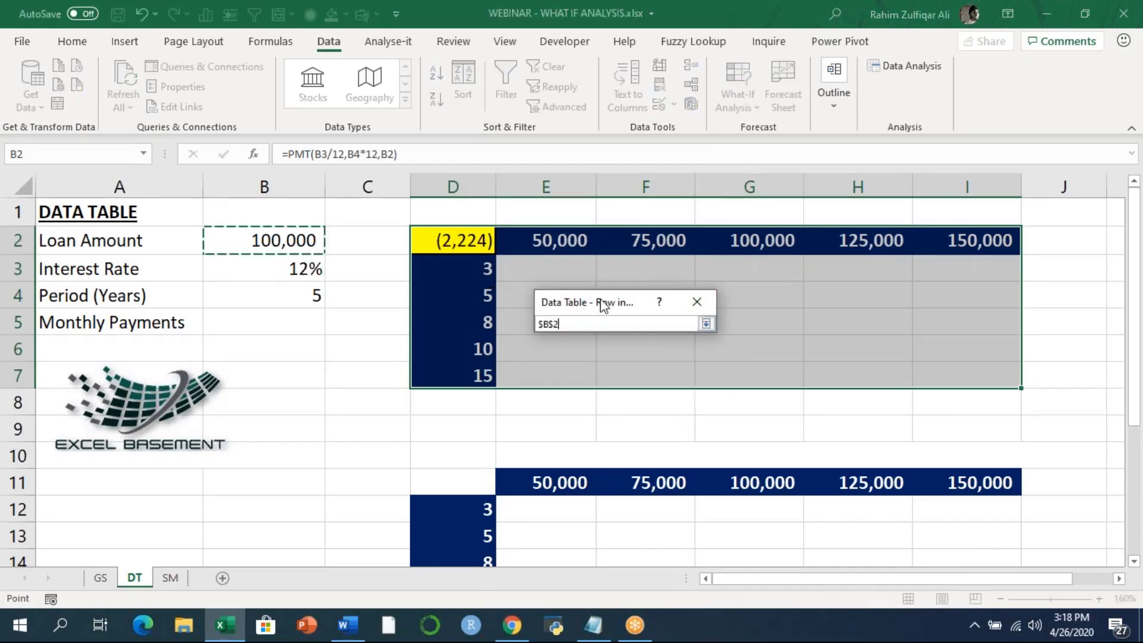
pyautogui.click(706, 323)
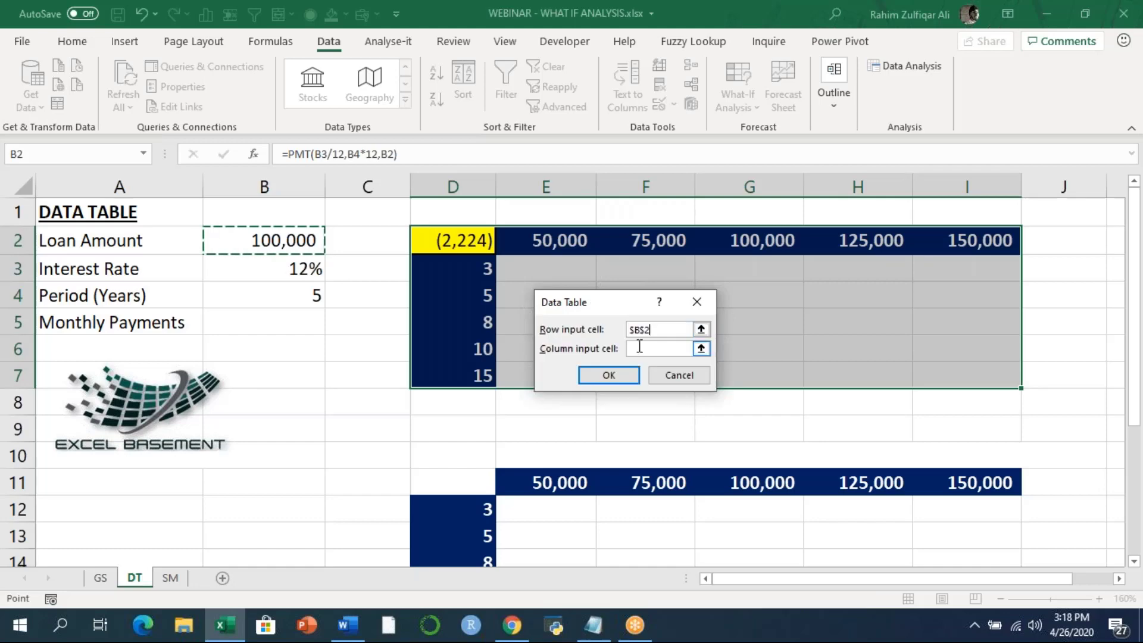
pyautogui.click(703, 347)
pyautogui.click(316, 293)
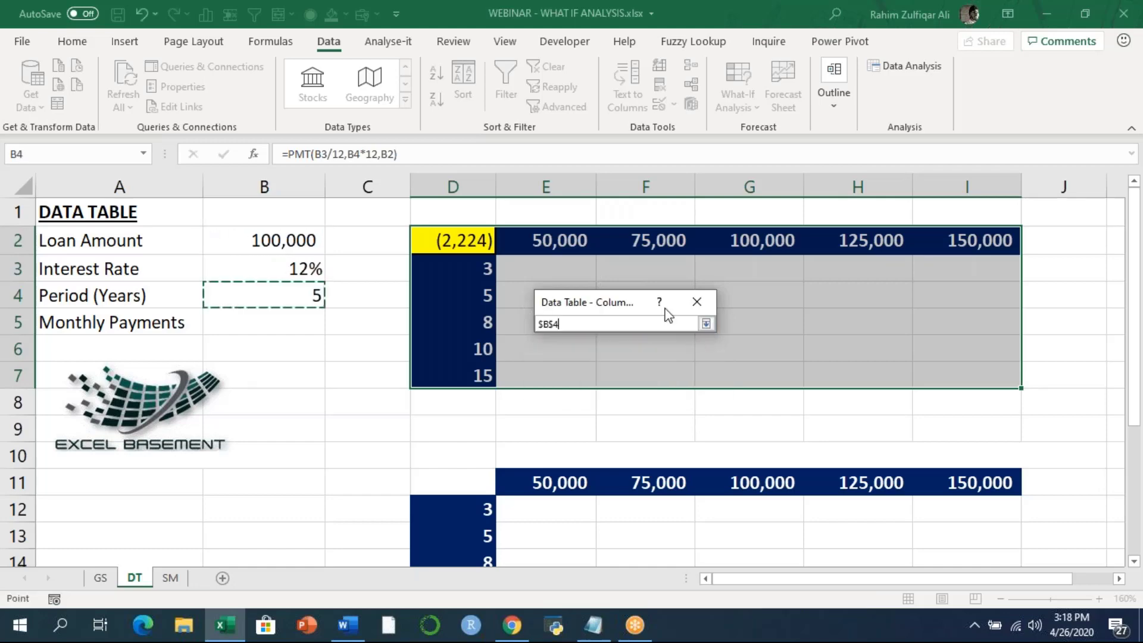
pyautogui.click(703, 327)
pyautogui.click(594, 375)
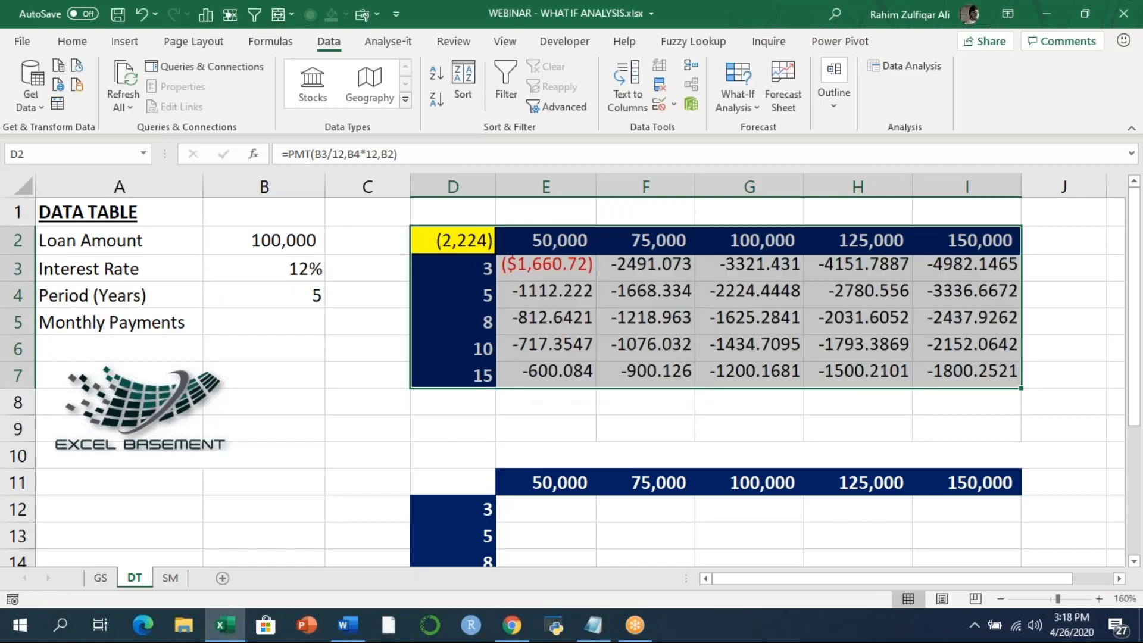
# Step: Format the payment results in E3:I7 with the comma style and no decimal places
pyautogui.moveTo(581, 271); pyautogui.dragTo(932, 370)
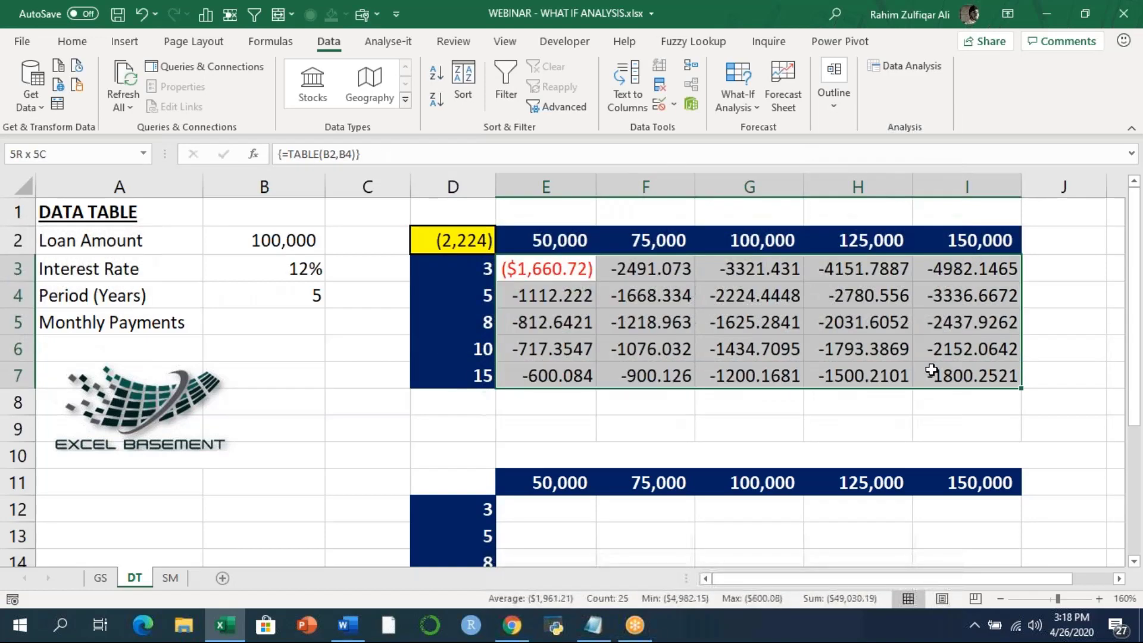
pyautogui.click(72, 41)
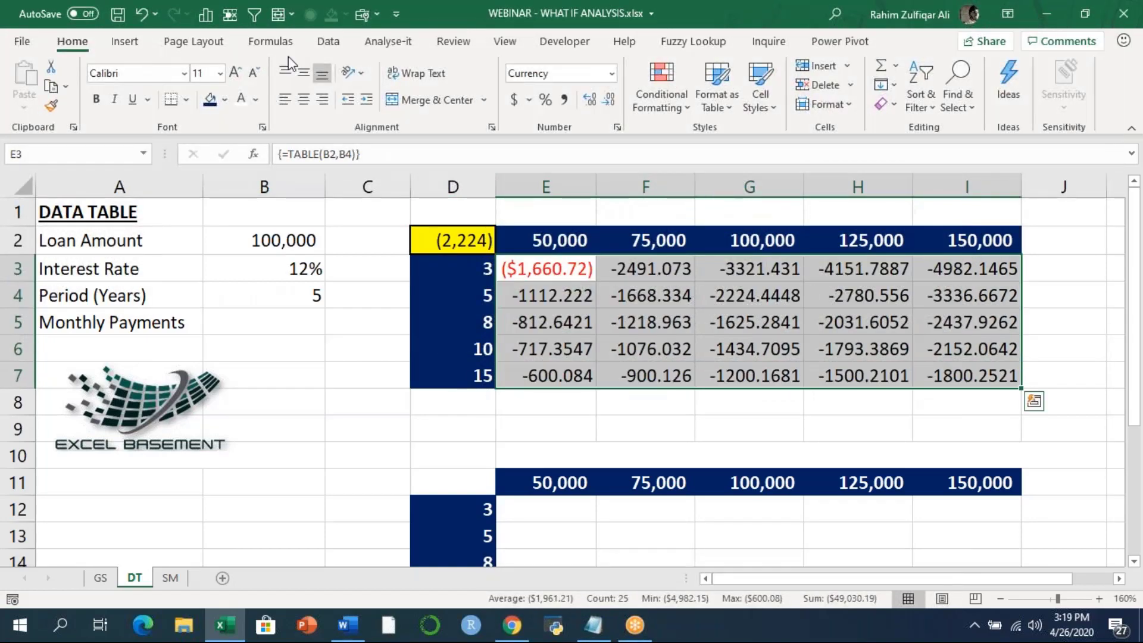
pyautogui.click(559, 100)
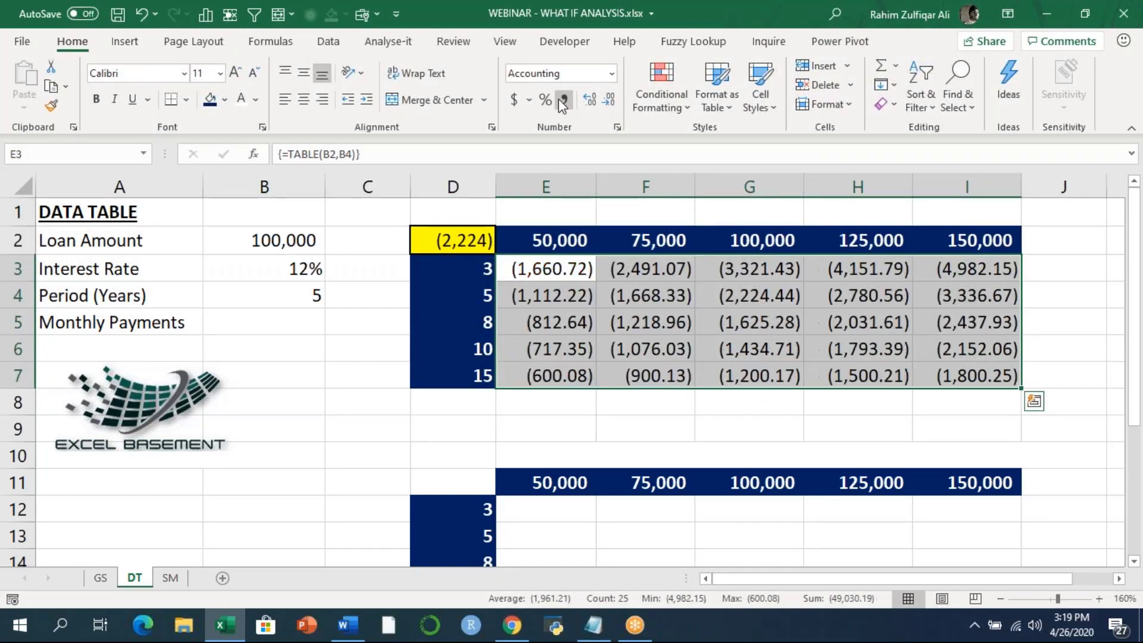
pyautogui.click(607, 102)
pyautogui.click(607, 101)
pyautogui.click(633, 296)
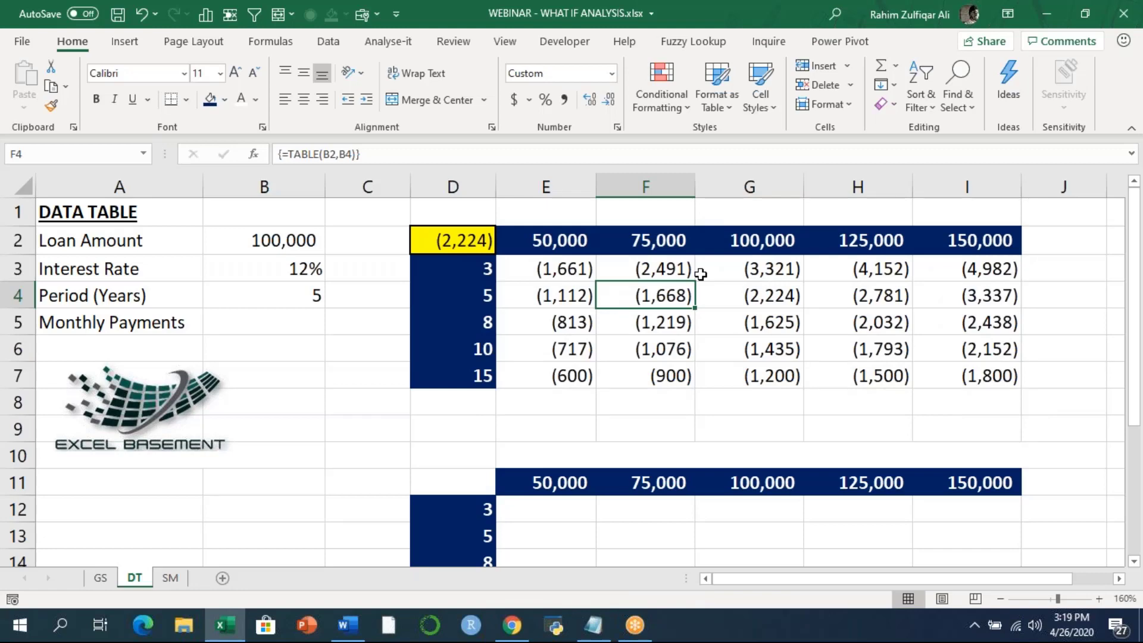
# Step: Highlight G4, the payment for a 100,000 loan over 5 years, with a yellow fill
pyautogui.click(277, 242)
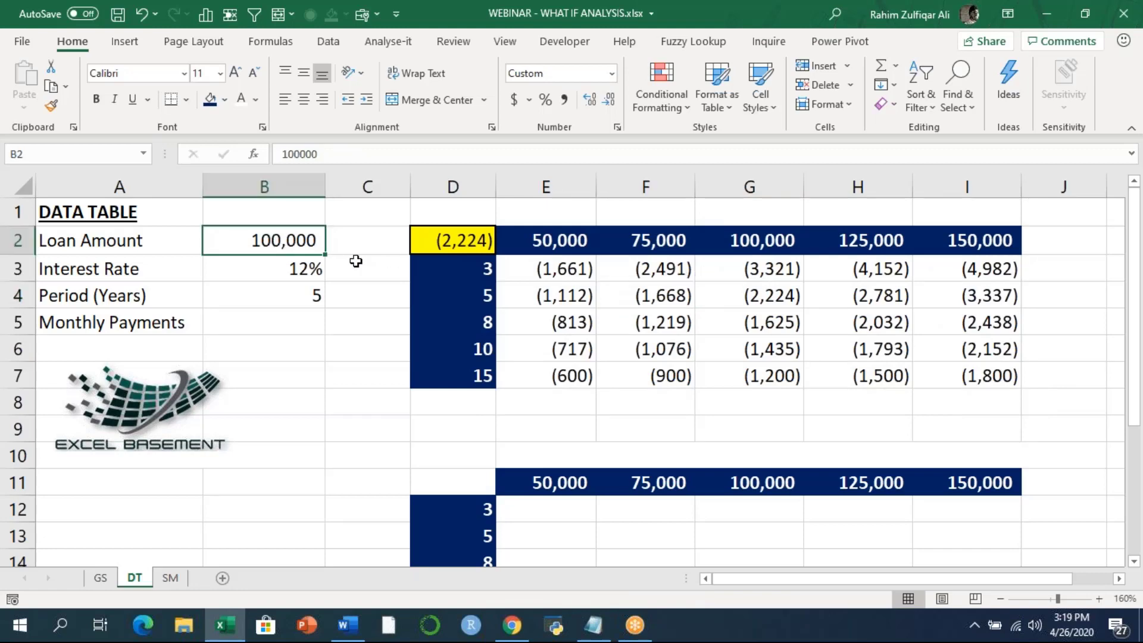
pyautogui.click(272, 300)
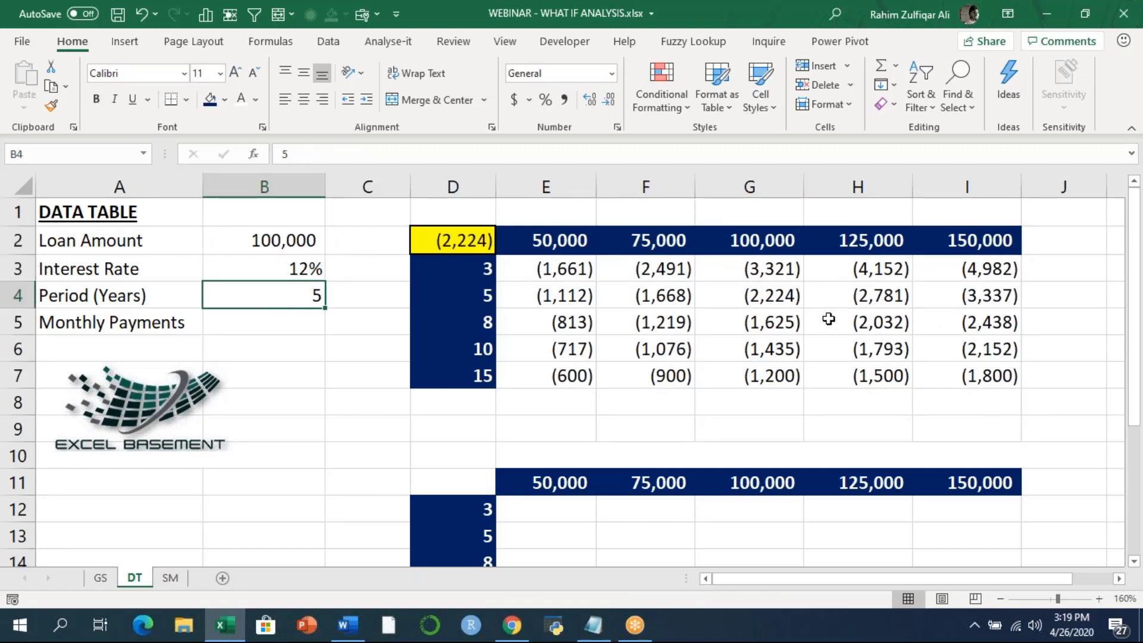
pyautogui.click(483, 296)
pyautogui.click(774, 297)
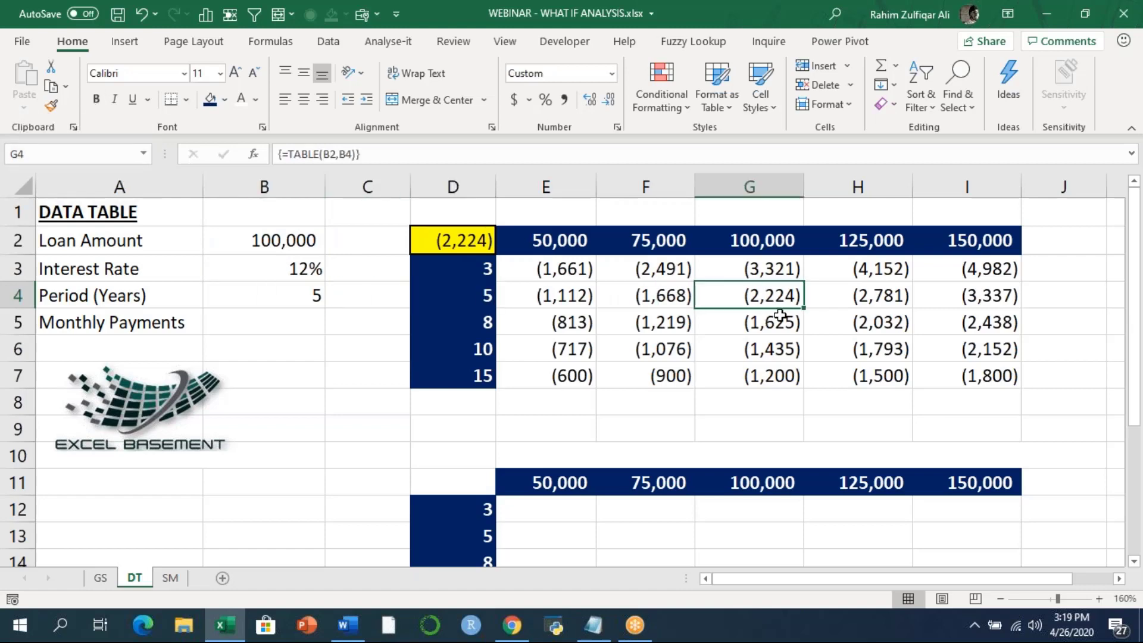
pyautogui.click(224, 100)
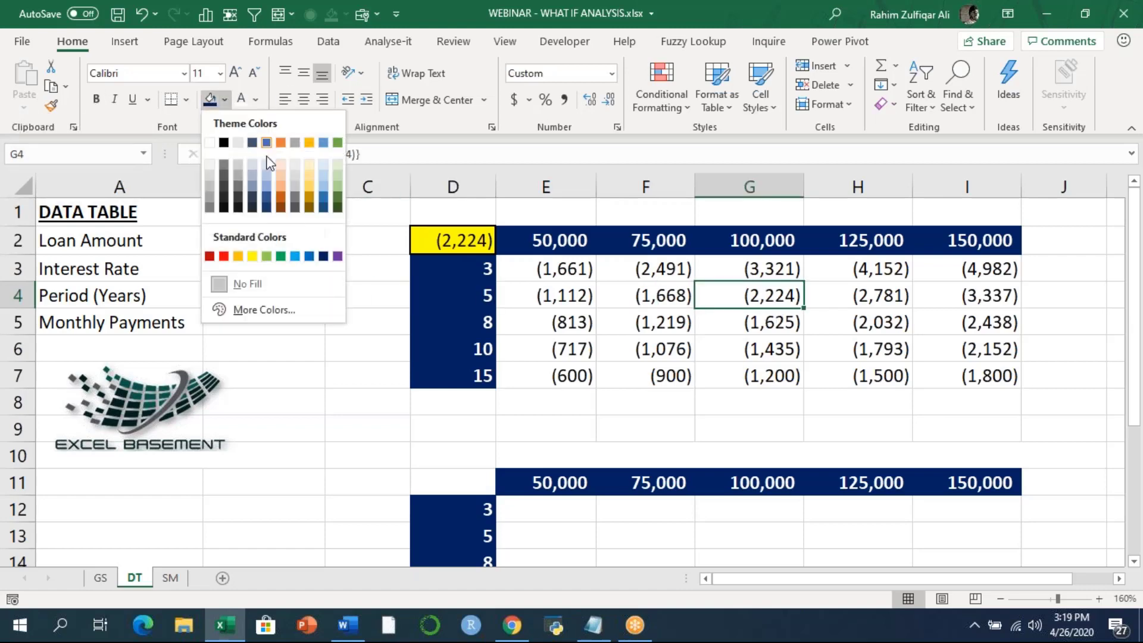
pyautogui.click(251, 255)
pyautogui.click(827, 366)
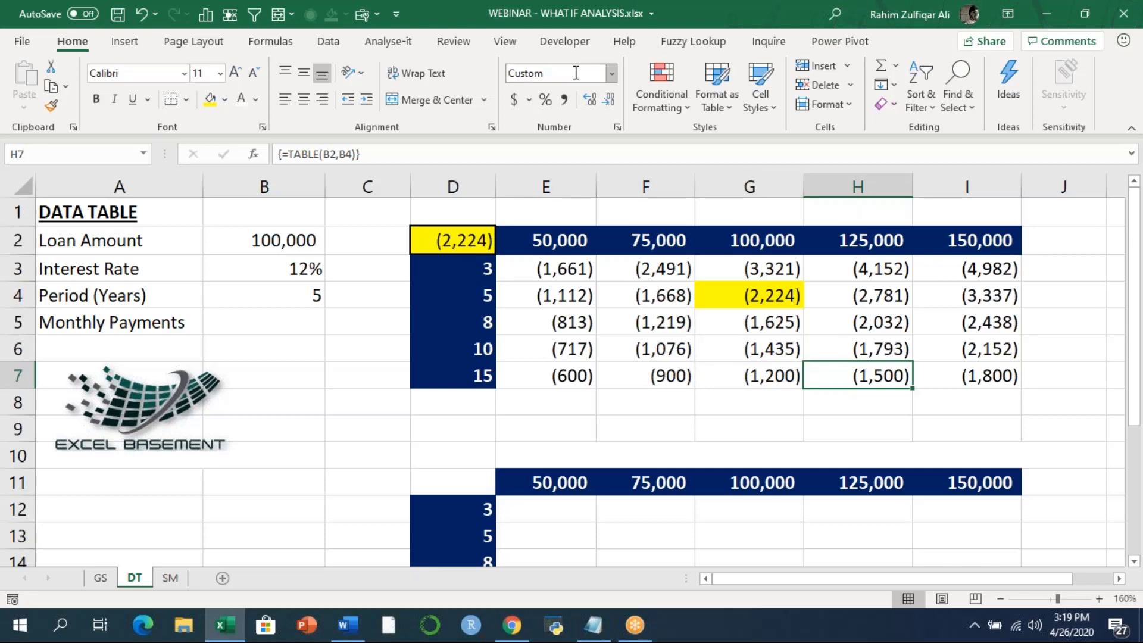
# Step: Review the PMT formula in D2 and how the data table covers D2:I7 with its results in E3:I7
pyautogui.click(458, 241)
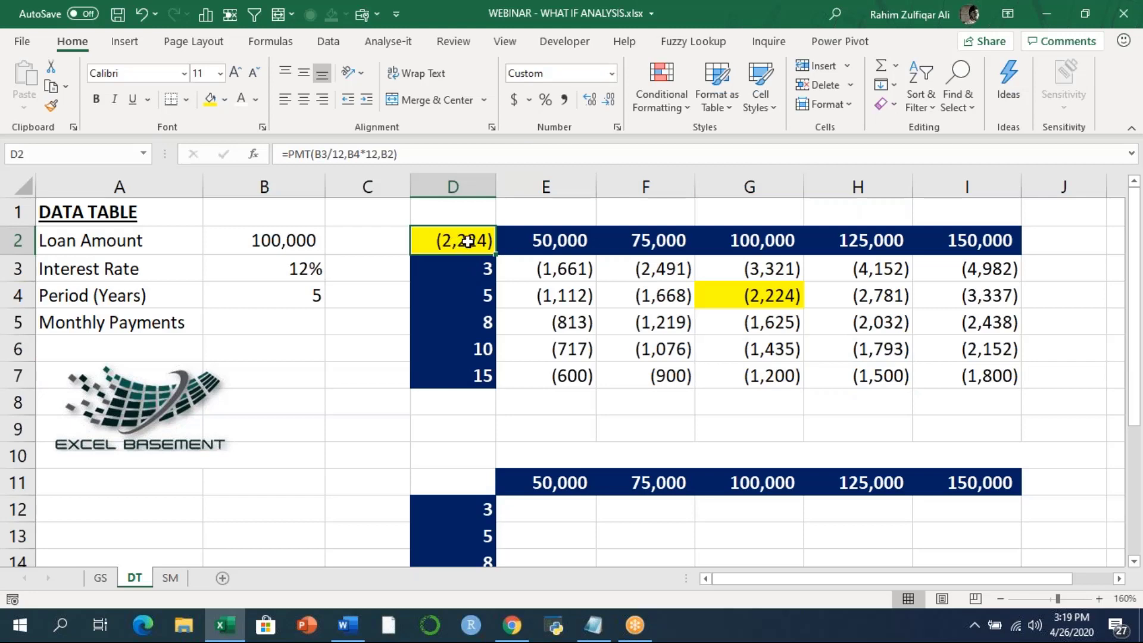
pyautogui.press('F2')
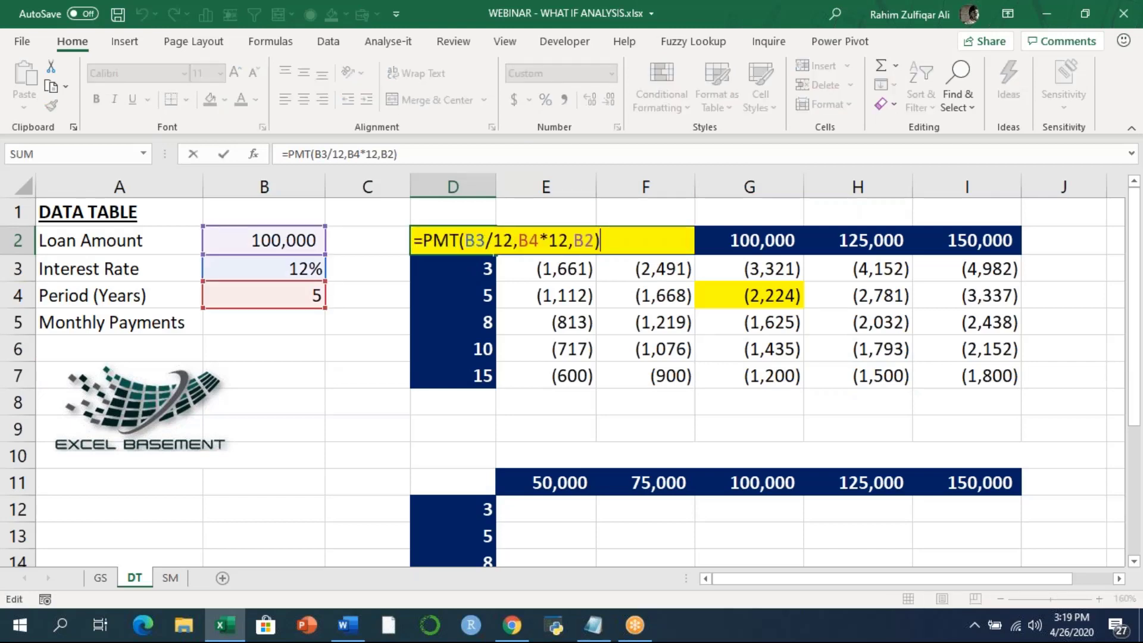
pyautogui.press('Escape')
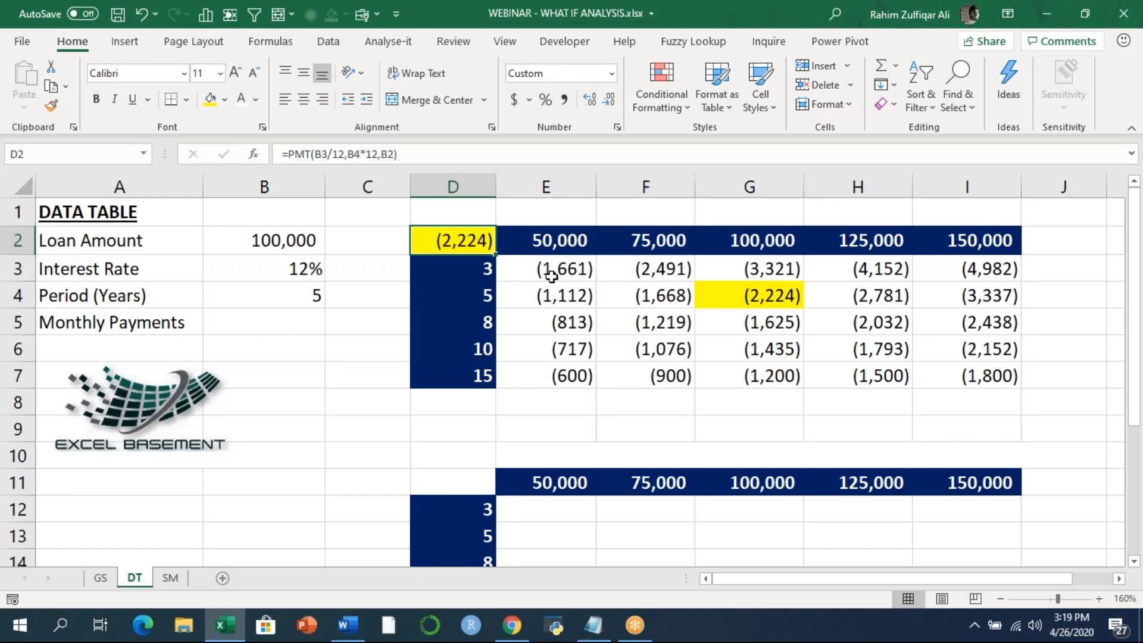
pyautogui.moveTo(549, 267); pyautogui.dragTo(991, 376)
pyautogui.moveTo(481, 255); pyautogui.dragTo(955, 372)
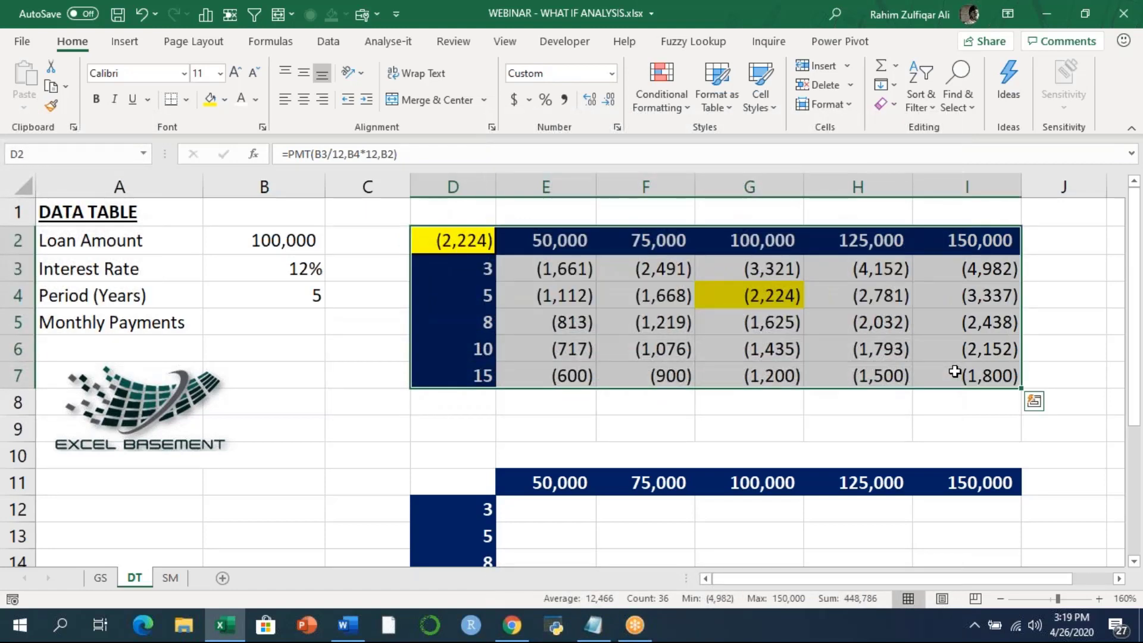
pyautogui.click(576, 324)
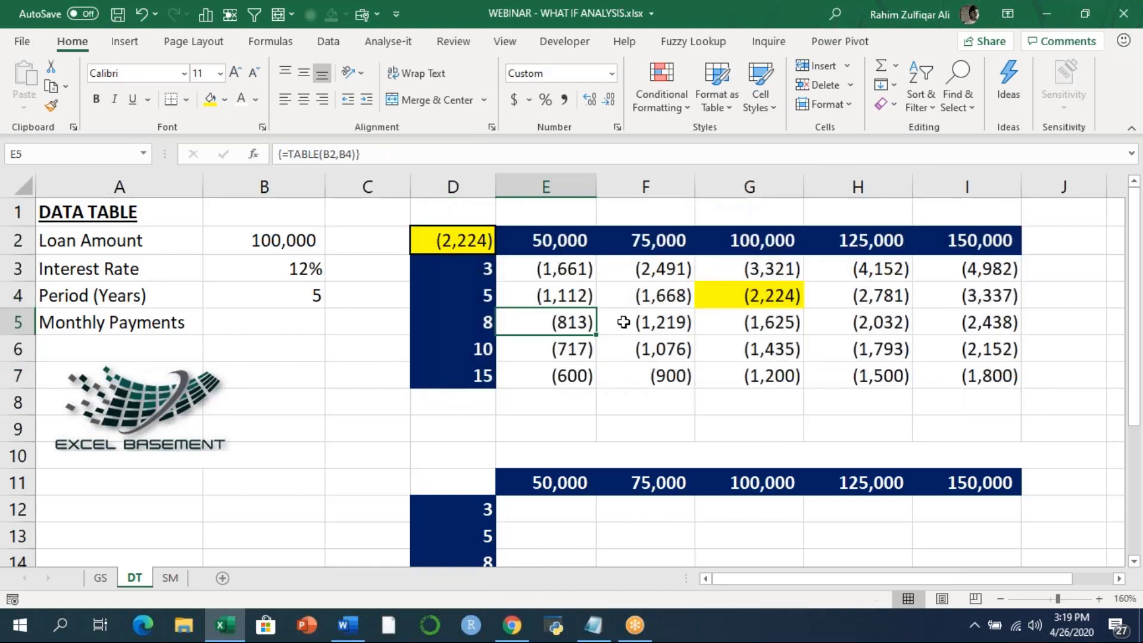
# Step: Set the font color of the heading in E10, above the lower grid, to black
pyautogui.scroll(-2, 624, 322)
pyautogui.scroll(1, 624, 322)
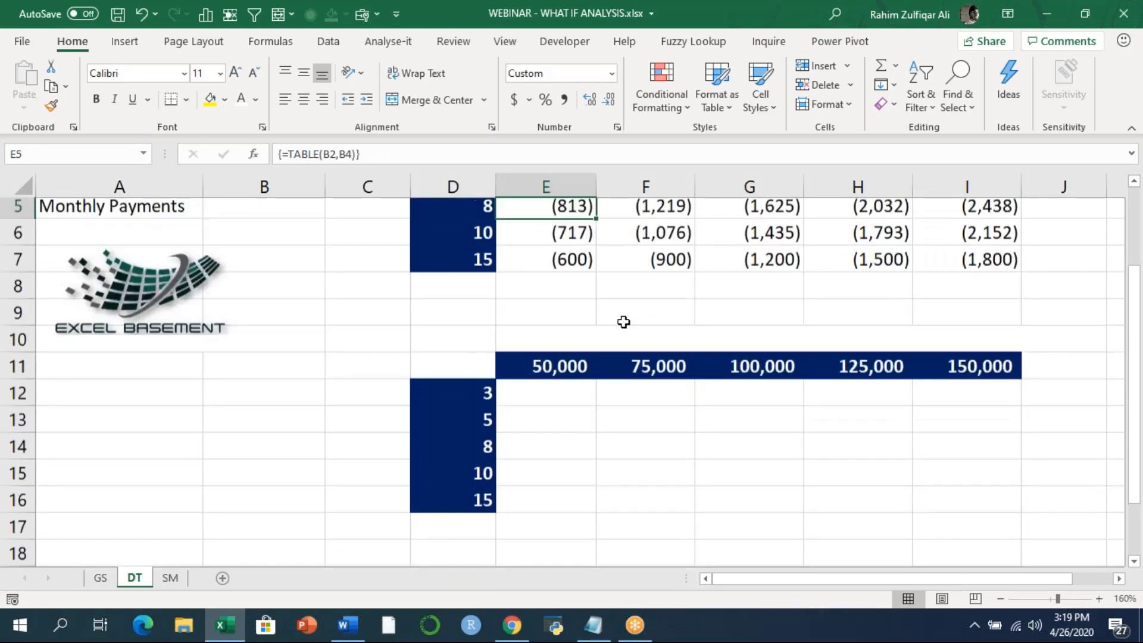
pyautogui.click(559, 367)
pyautogui.scroll(1, 605, 368)
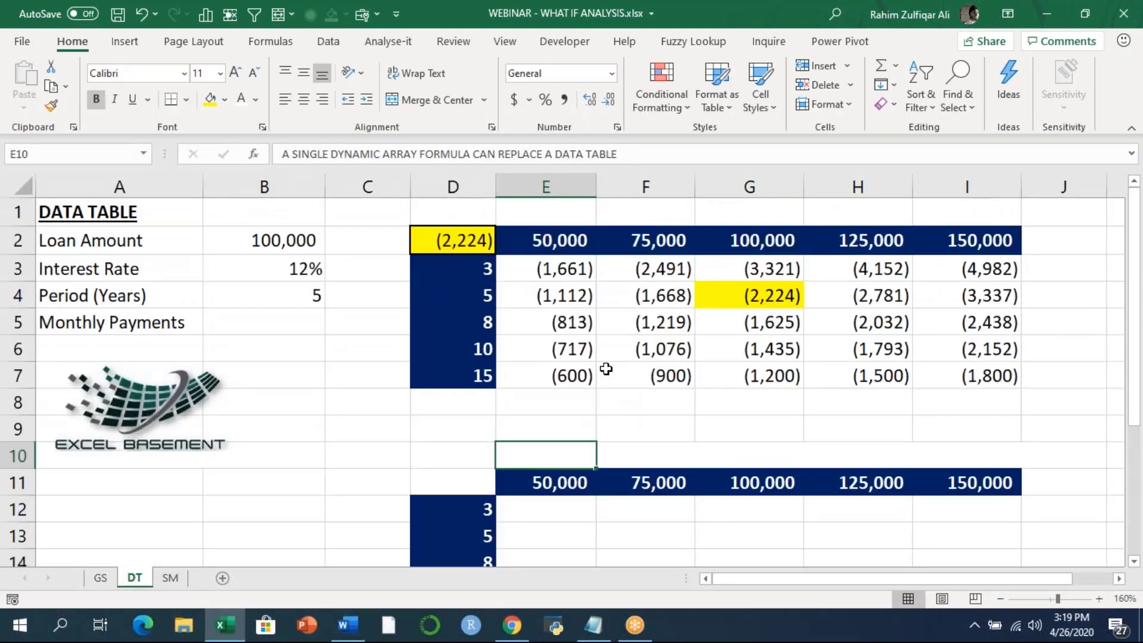
pyautogui.click(255, 99)
pyautogui.click(256, 121)
# Step: Apply a black font color to A11:B18, including the "Excel 365." text in A11
pyautogui.scroll(-4, 380, 332)
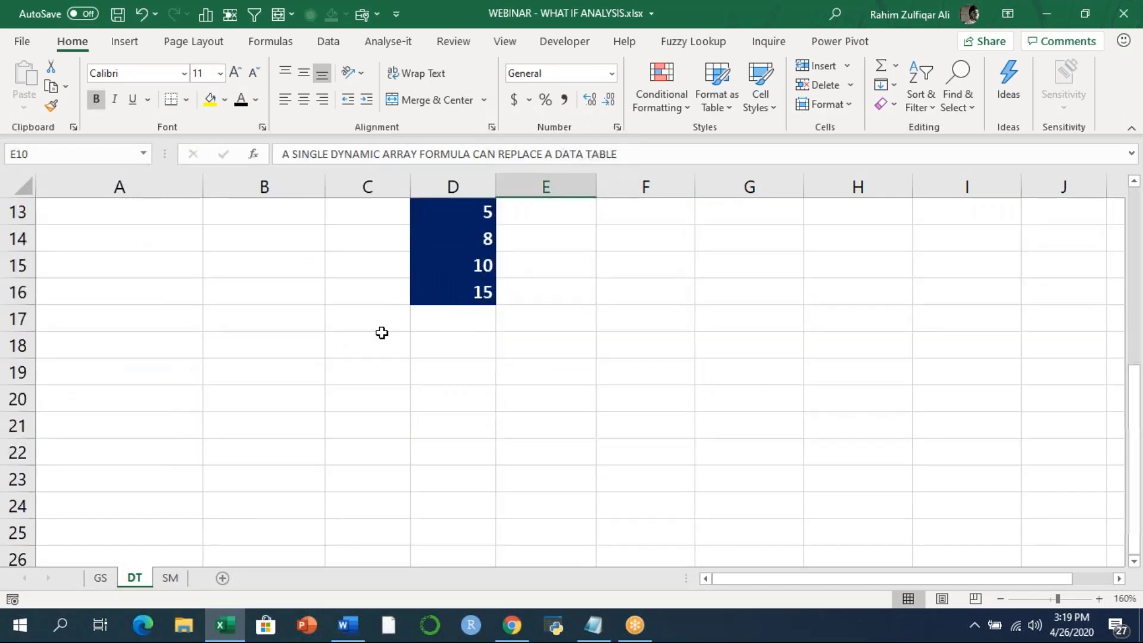
pyautogui.scroll(2, 214, 340)
pyautogui.moveTo(89, 323); pyautogui.dragTo(262, 505)
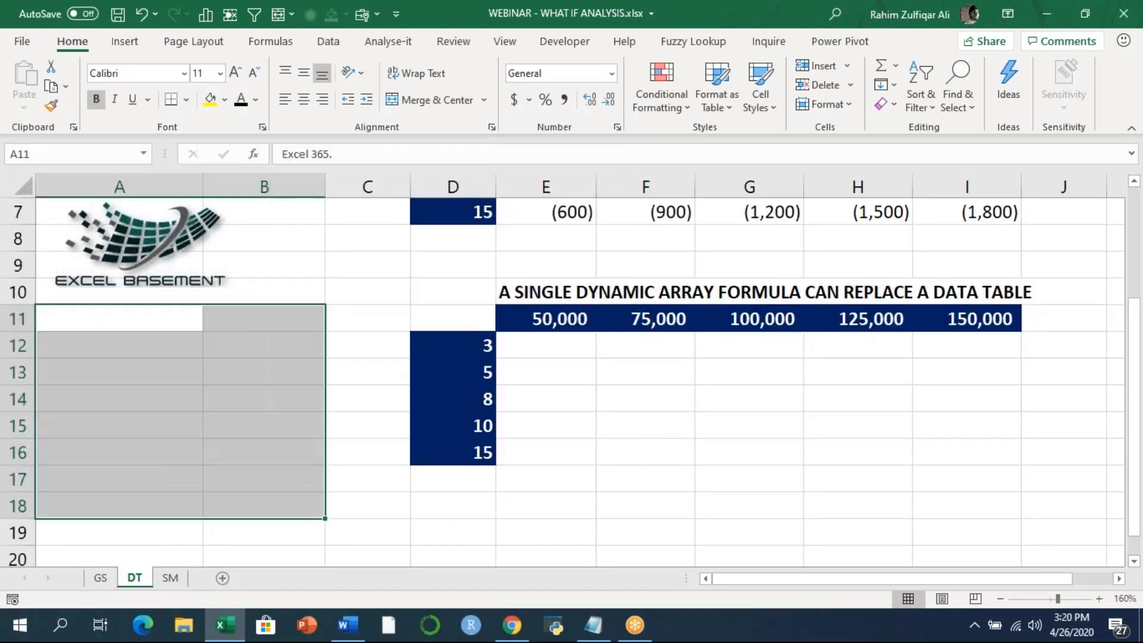
pyautogui.click(241, 99)
pyautogui.scroll(2, 209, 291)
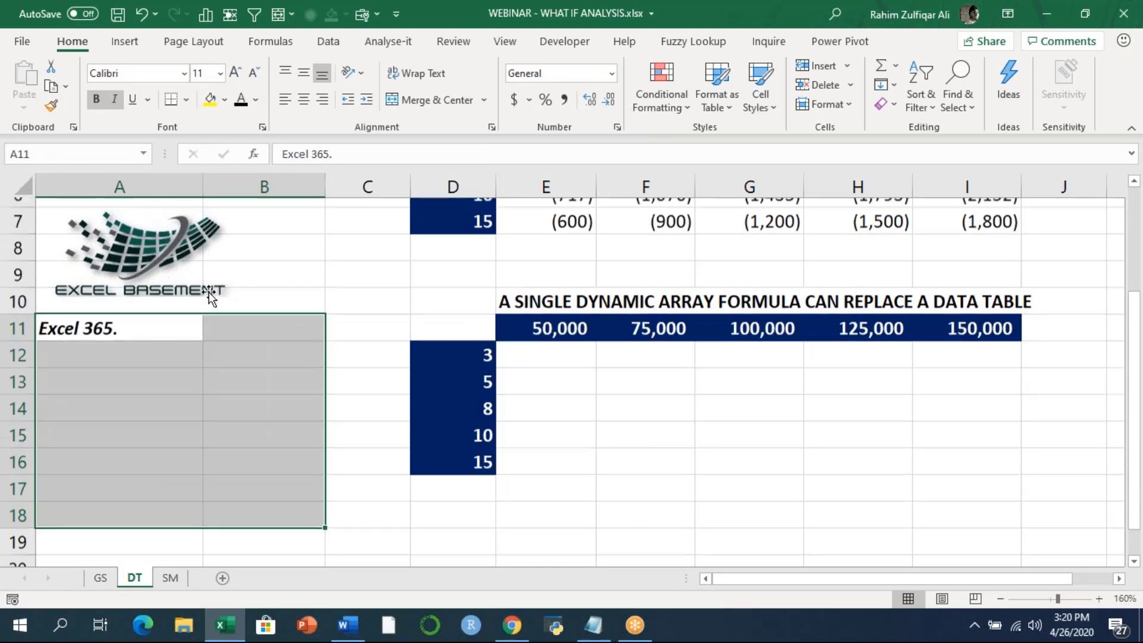
# Step: Move the logo picture over to columns B and C, and apply a black font color to the Dynamic Array note in A10
pyautogui.moveTo(155, 388); pyautogui.dragTo(338, 346)
pyautogui.moveTo(113, 381); pyautogui.dragTo(266, 533)
pyautogui.click(241, 100)
pyautogui.click(471, 461)
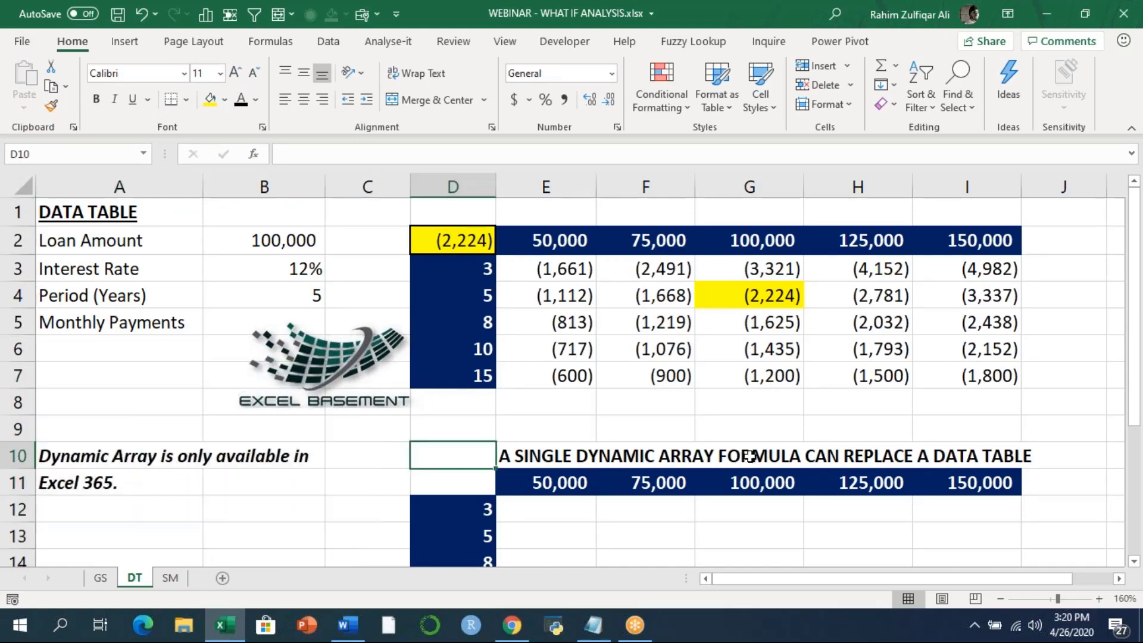
# Step: Start a PMT formula in E12 of the lower grid, with B3/12 as the rate argument
pyautogui.scroll(-1, 774, 461)
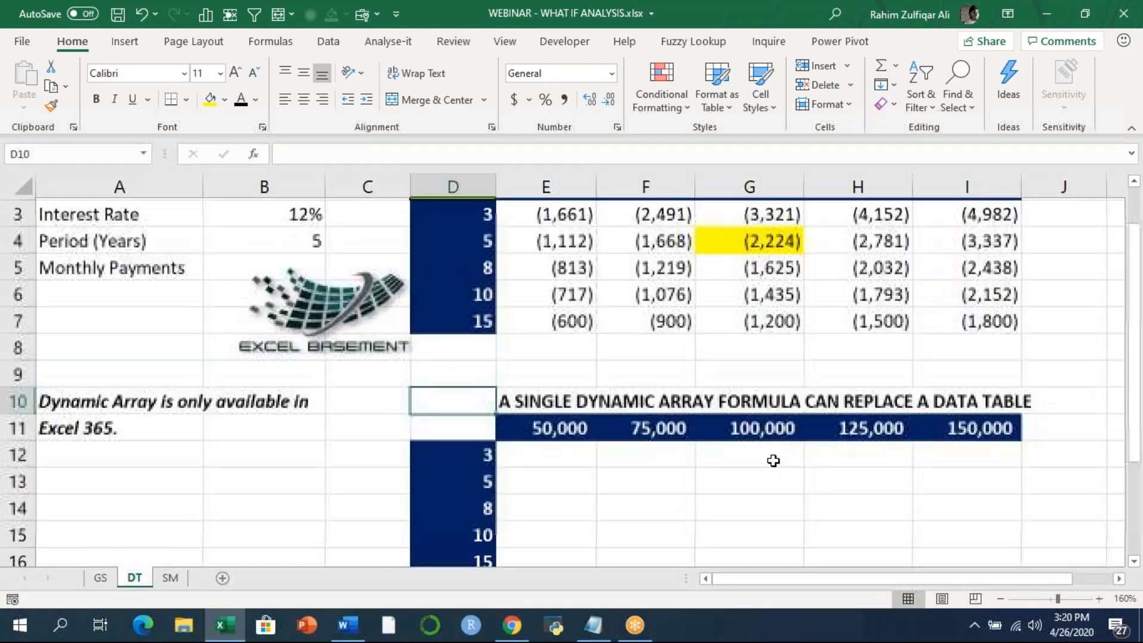
pyautogui.scroll(1, 773, 461)
pyautogui.scroll(-1, 773, 461)
pyautogui.scroll(1, 774, 461)
pyautogui.scroll(1, 774, 461)
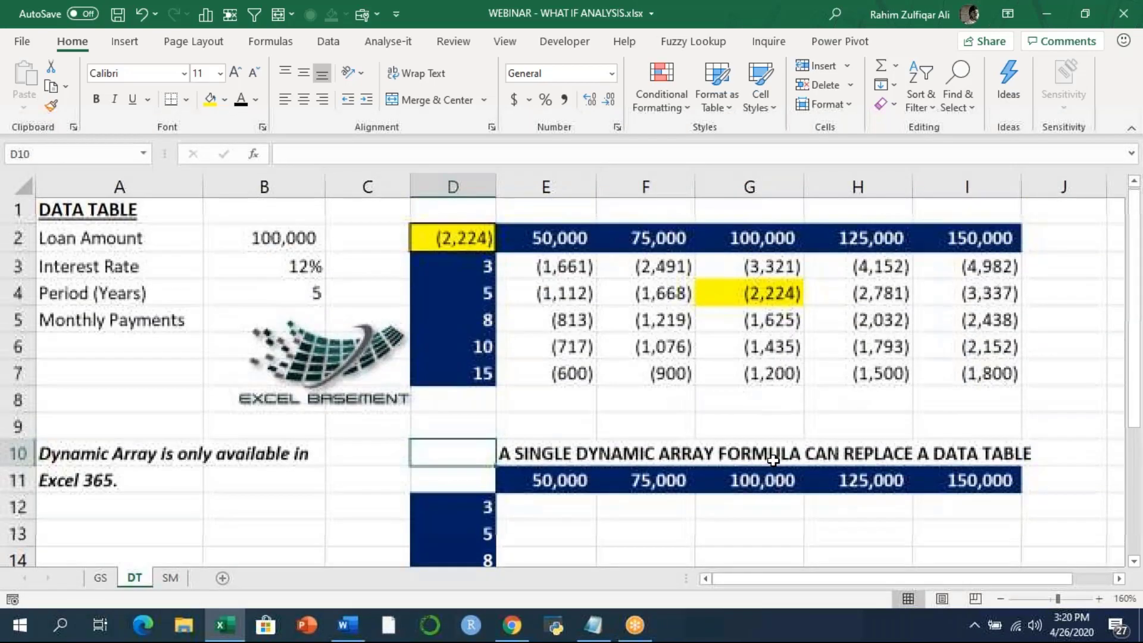
pyautogui.scroll(-2, 774, 461)
pyautogui.click(566, 345)
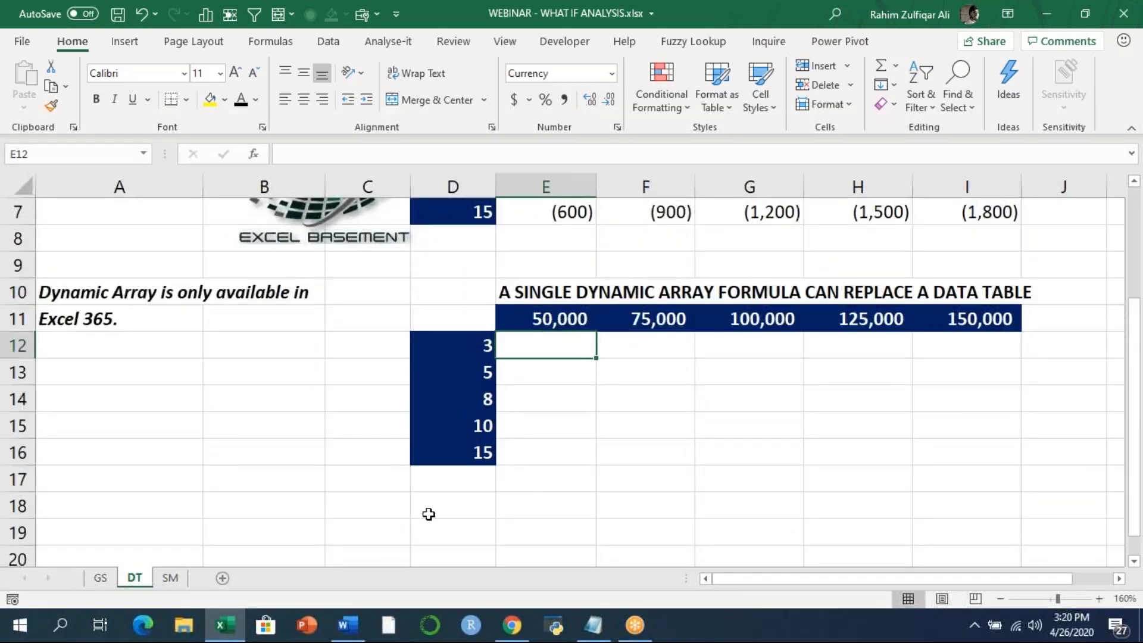
pyautogui.write('=pmt')
pyautogui.press('Tab')
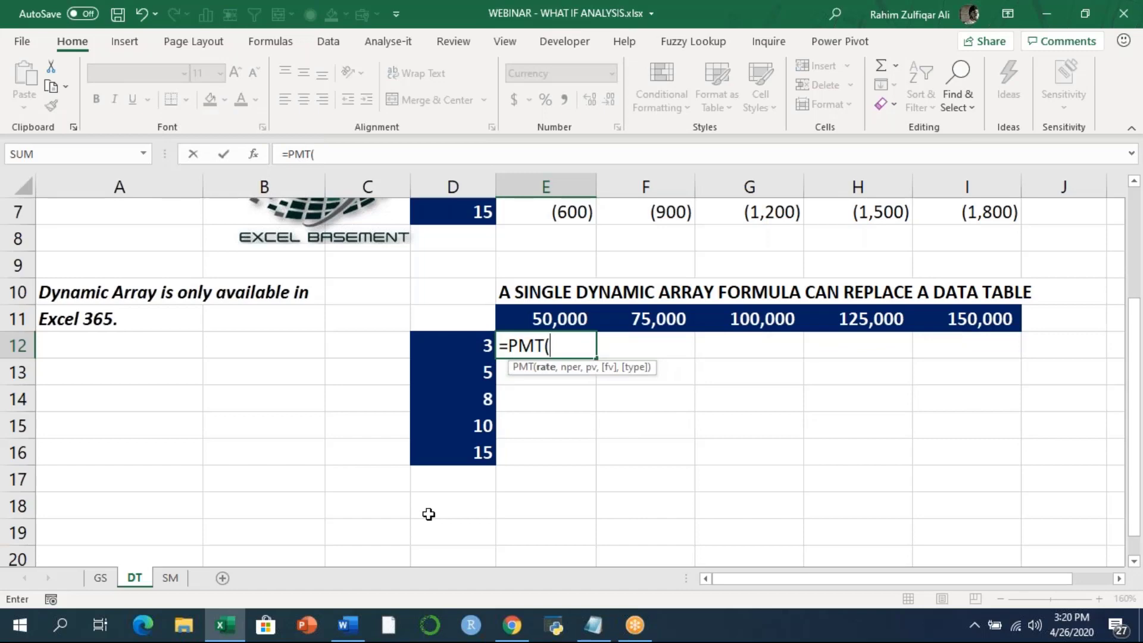
pyautogui.scroll(2, 510, 449)
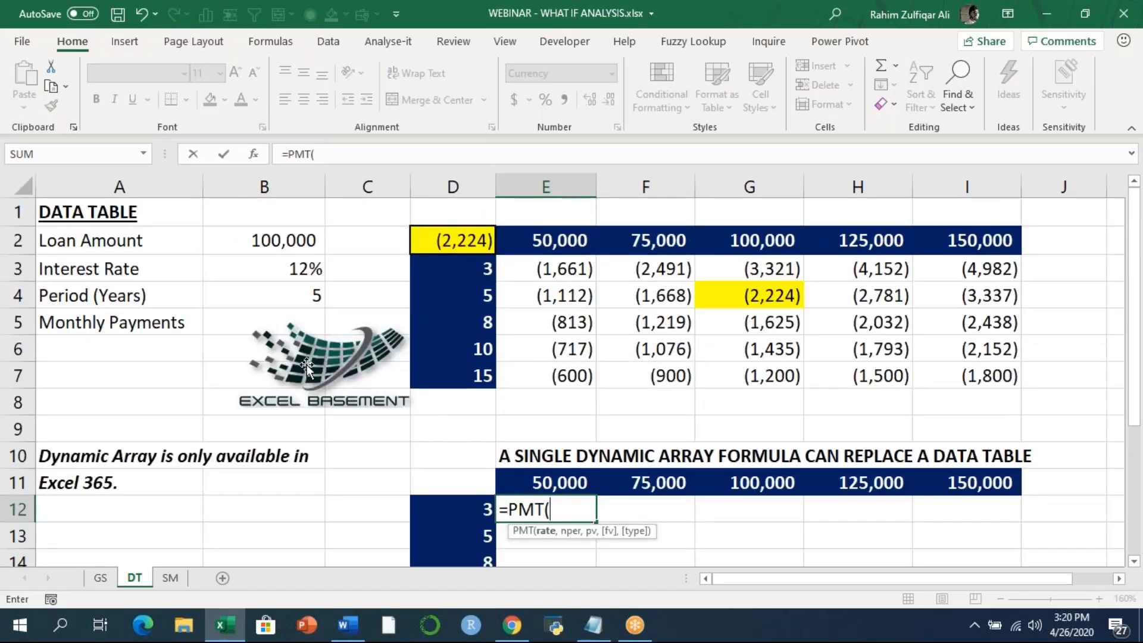
pyautogui.click(257, 268)
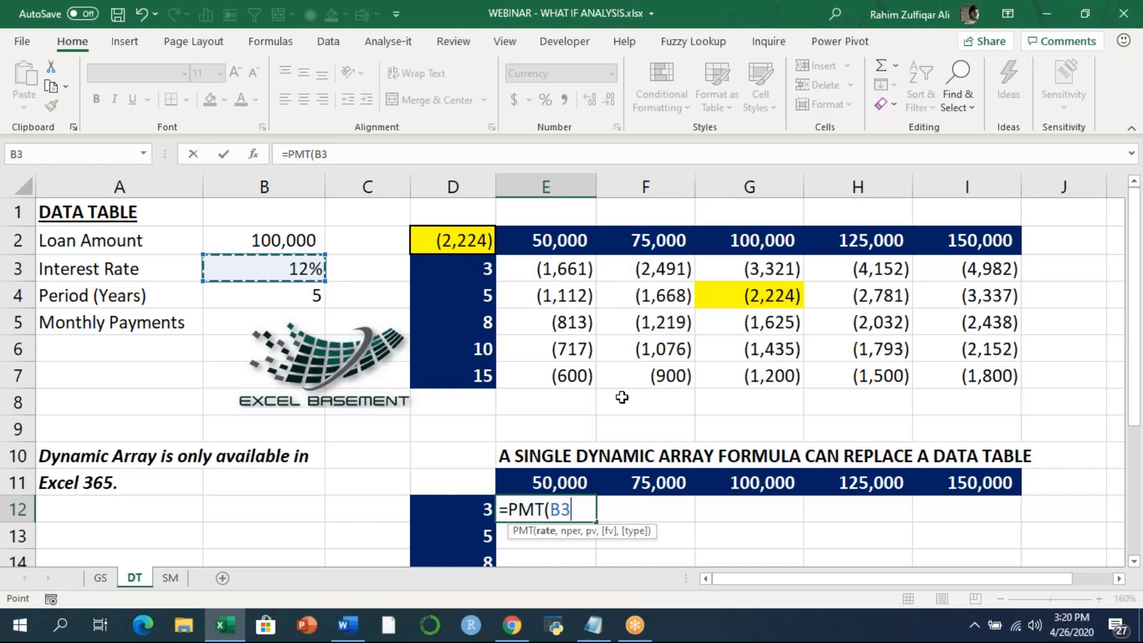
pyautogui.write('/12,')
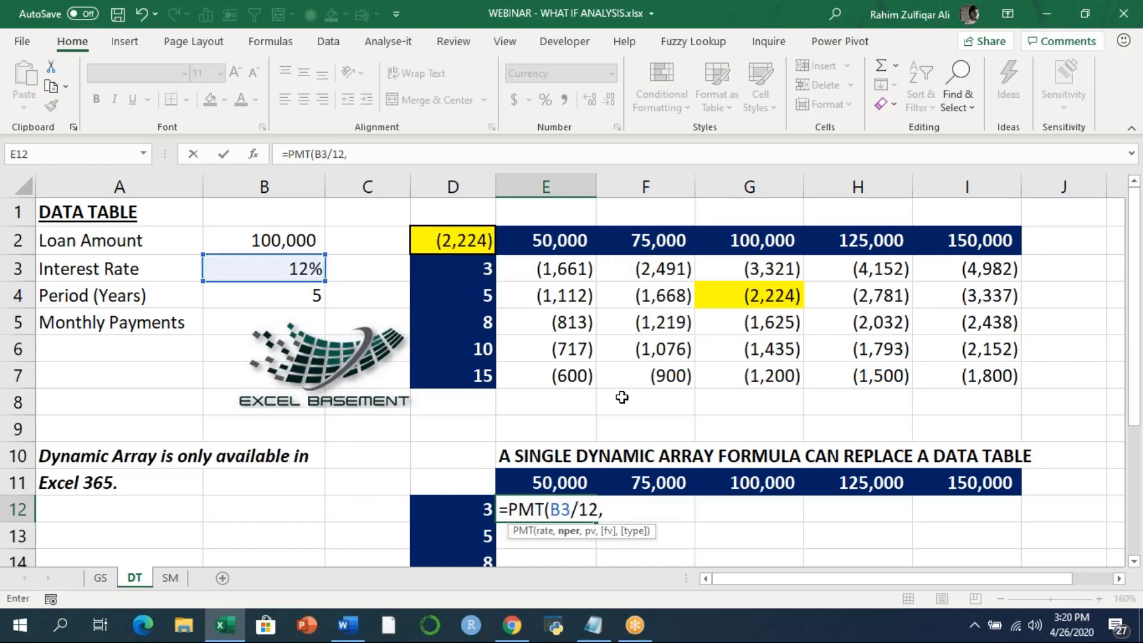
# Step: Complete the PMT formula in E12 with (D12:D16)*12 as the number of periods and E11:I11 as the present value
pyautogui.scroll(-1, 623, 398)
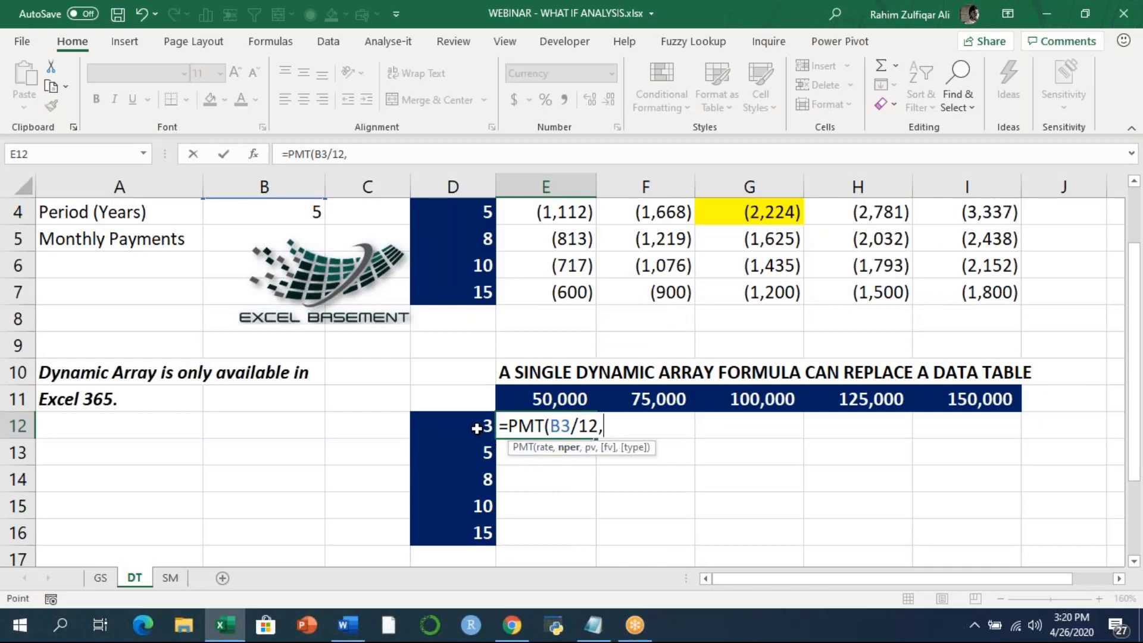
pyautogui.moveTo(477, 429); pyautogui.dragTo(480, 532)
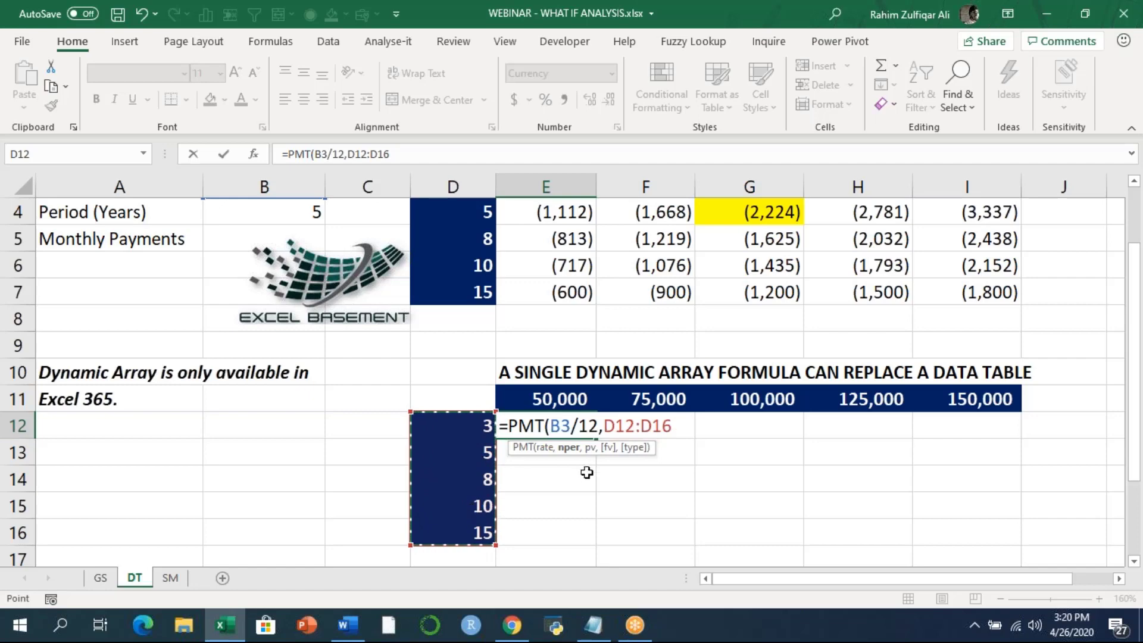
pyautogui.click(607, 429)
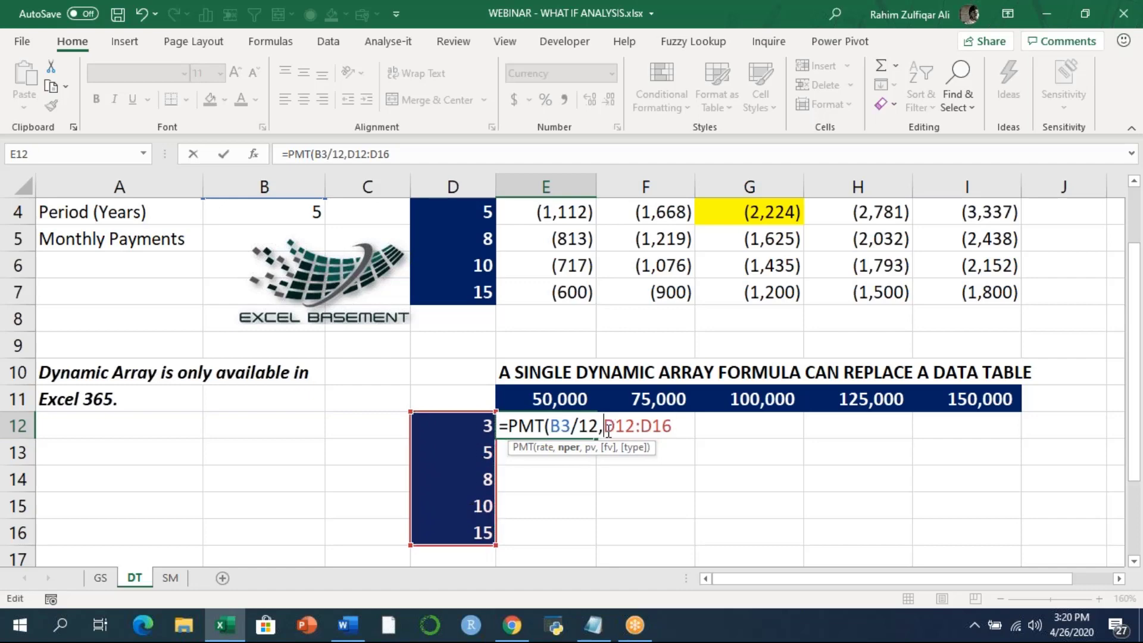
pyautogui.write('(')
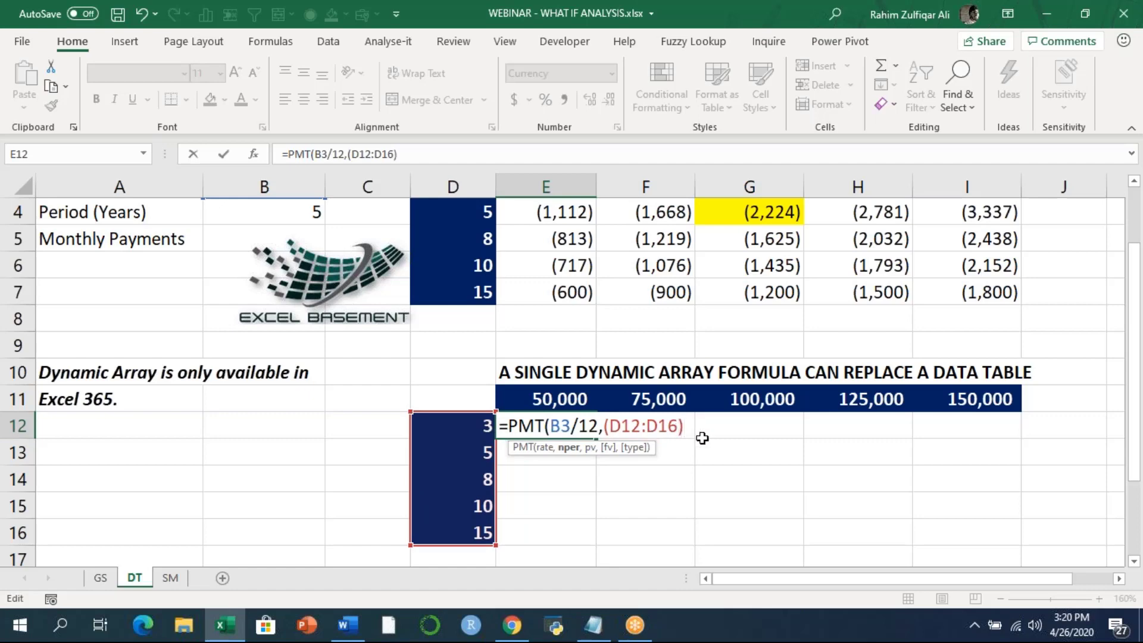
pyautogui.write('*12,')
pyautogui.moveTo(562, 401); pyautogui.dragTo(982, 402)
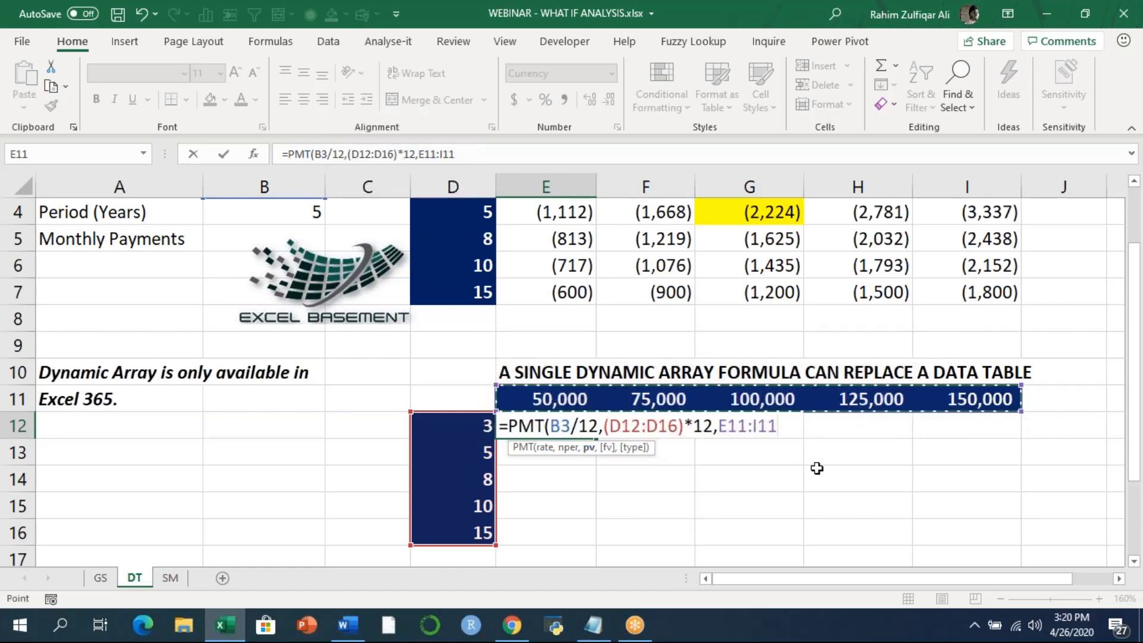
pyautogui.write(')')
pyautogui.press('Return')
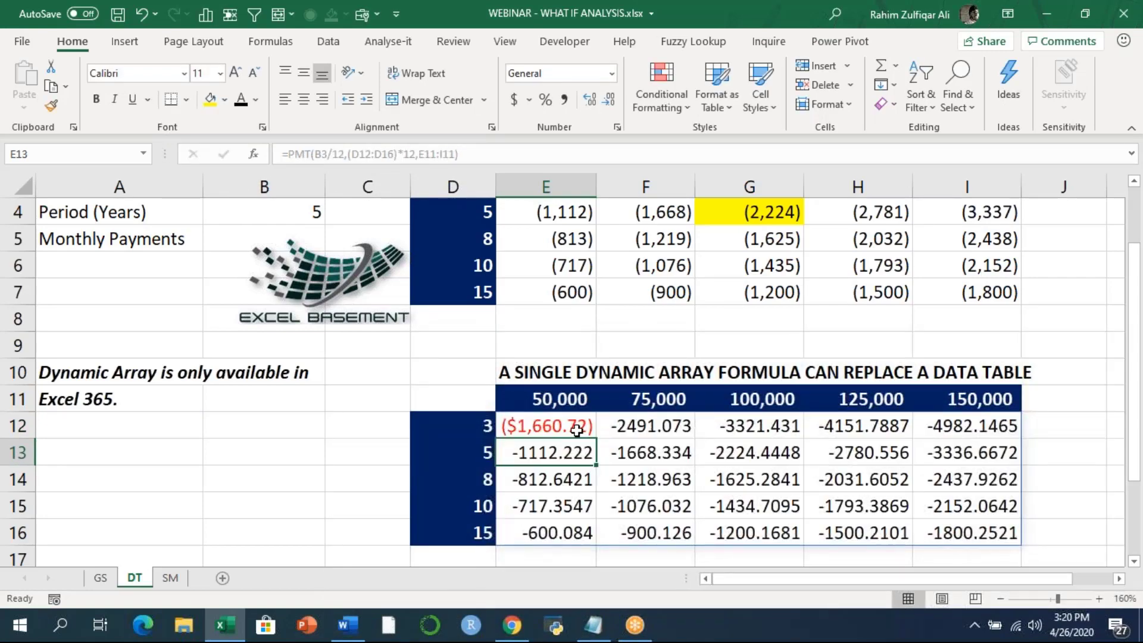
# Step: Format the spilled payments in E12:I16 with comma style and no decimal places
pyautogui.moveTo(575, 428); pyautogui.dragTo(951, 538)
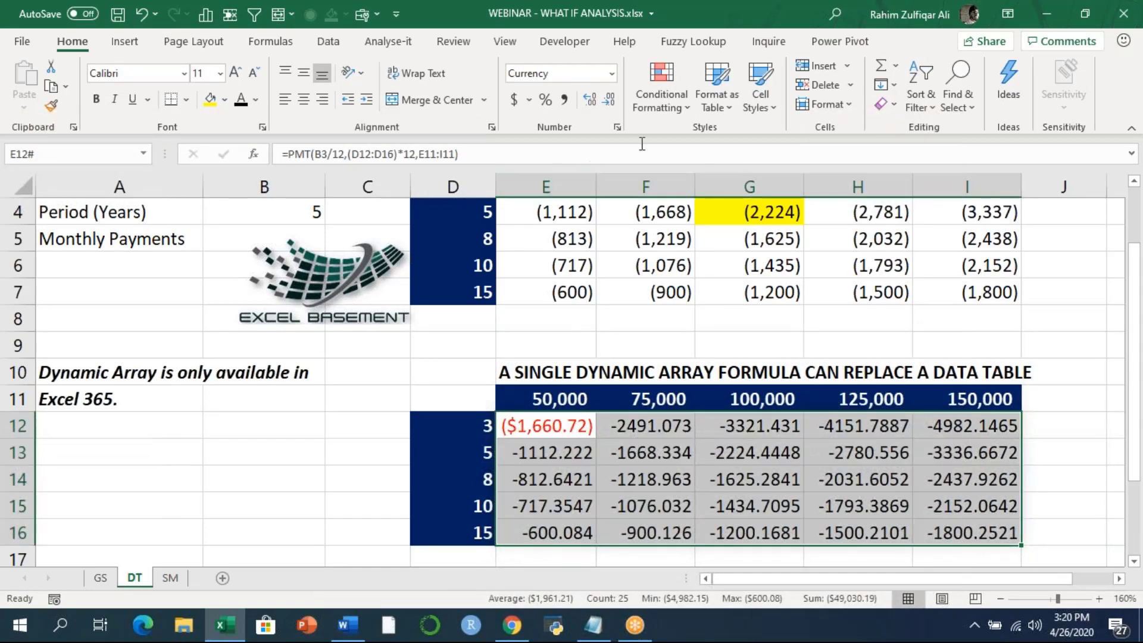
pyautogui.click(564, 99)
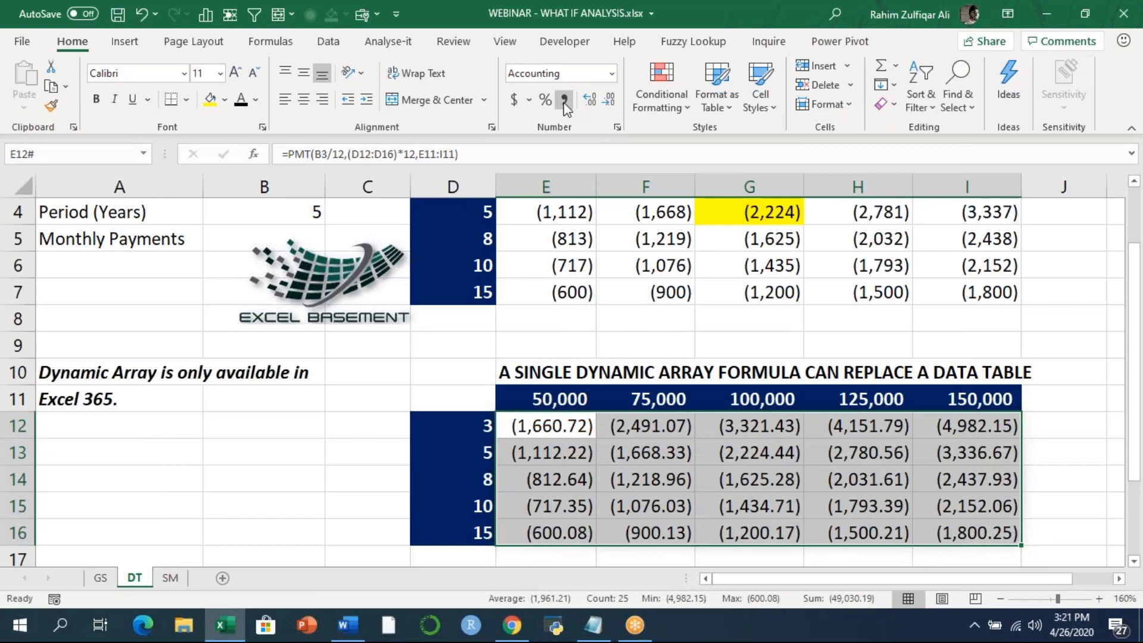
pyautogui.click(608, 100)
pyautogui.click(609, 100)
pyautogui.click(570, 426)
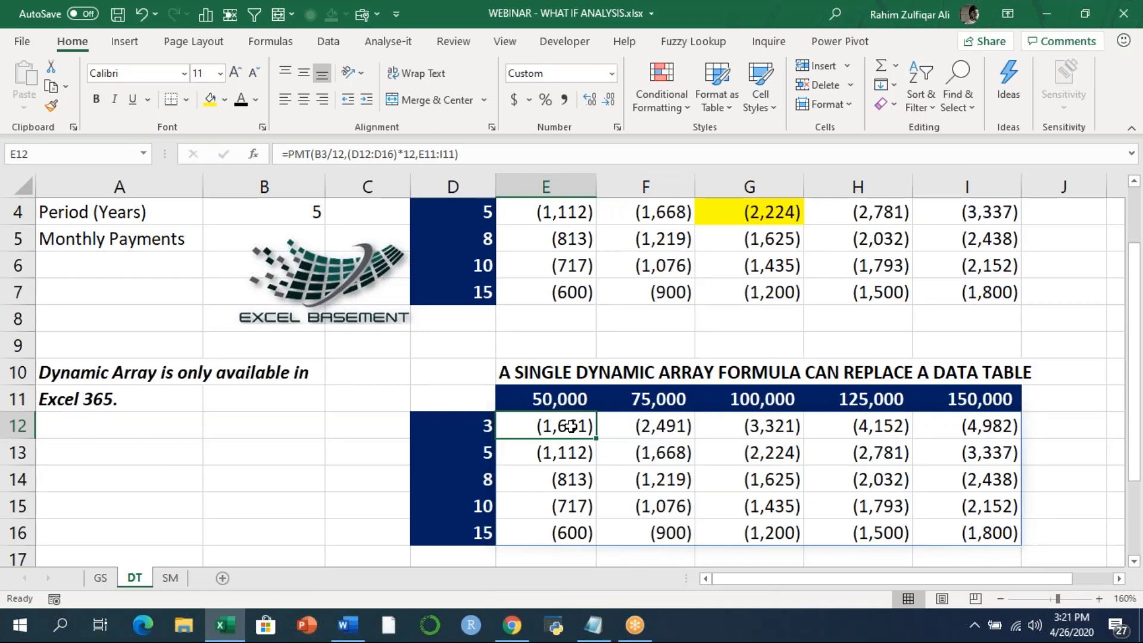
# Step: Collapse the ribbon and compare the data table in D2:I7 and its TABLE formula with the single PMT array formula in E12
pyautogui.scroll(1, 571, 426)
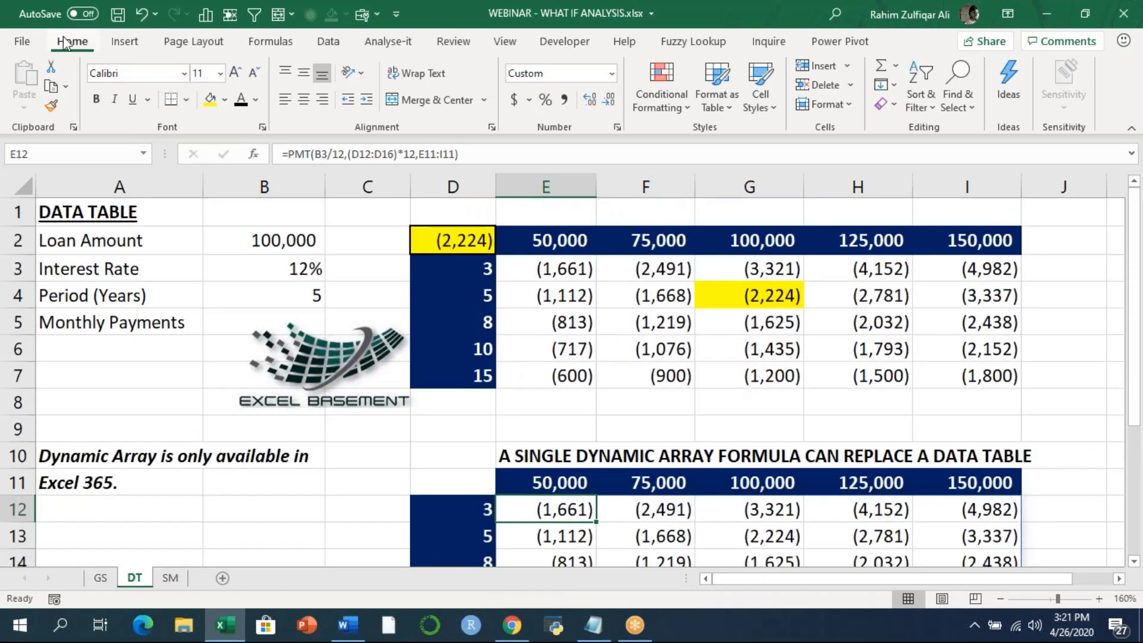
pyautogui.doubleClick(66, 41)
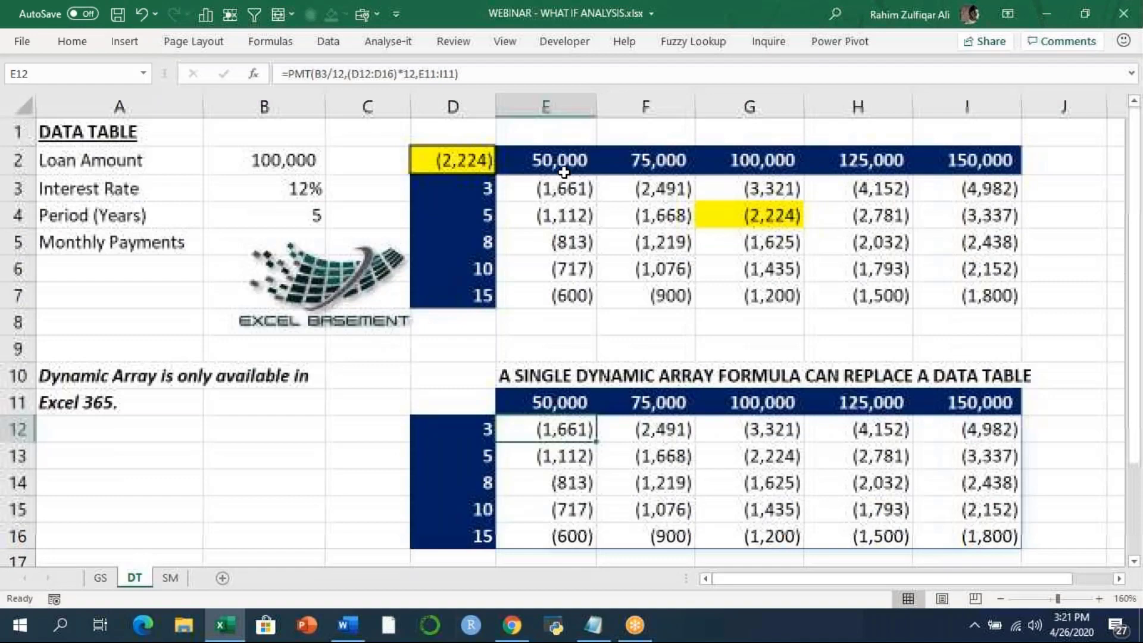
pyautogui.click(486, 159)
pyautogui.moveTo(487, 159); pyautogui.dragTo(949, 294)
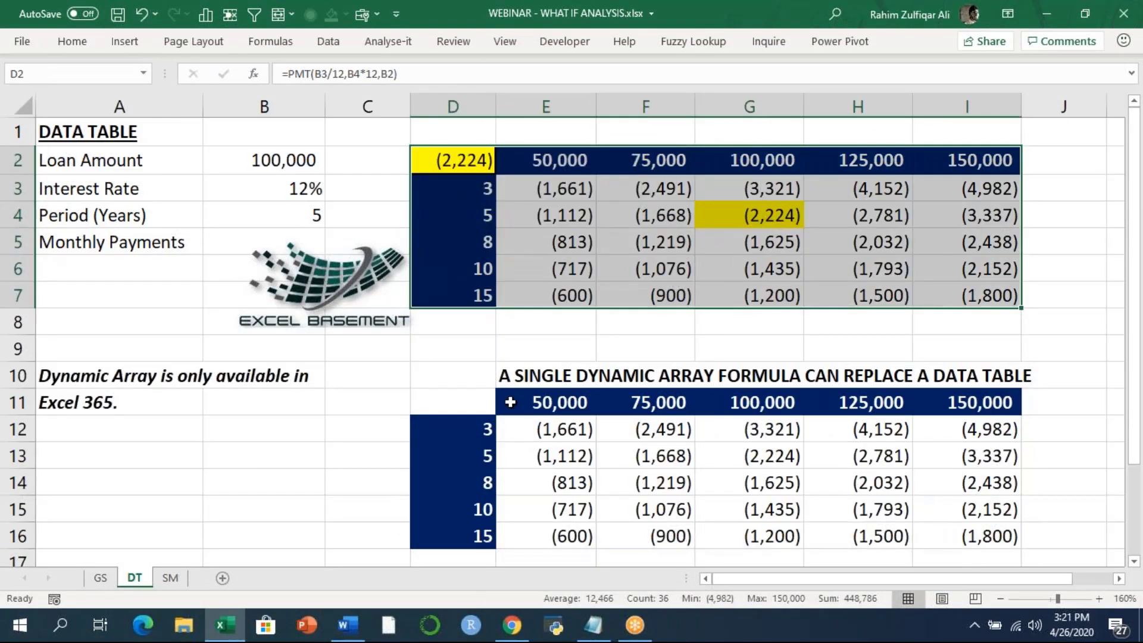
pyautogui.click(465, 405)
pyautogui.click(564, 423)
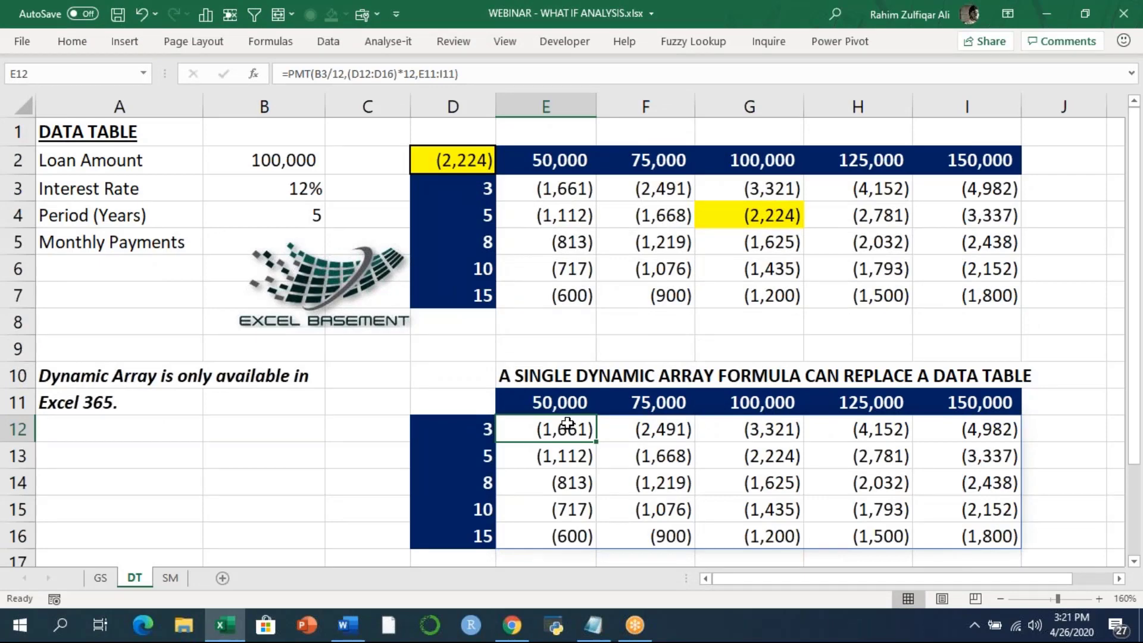
pyautogui.press('F2')
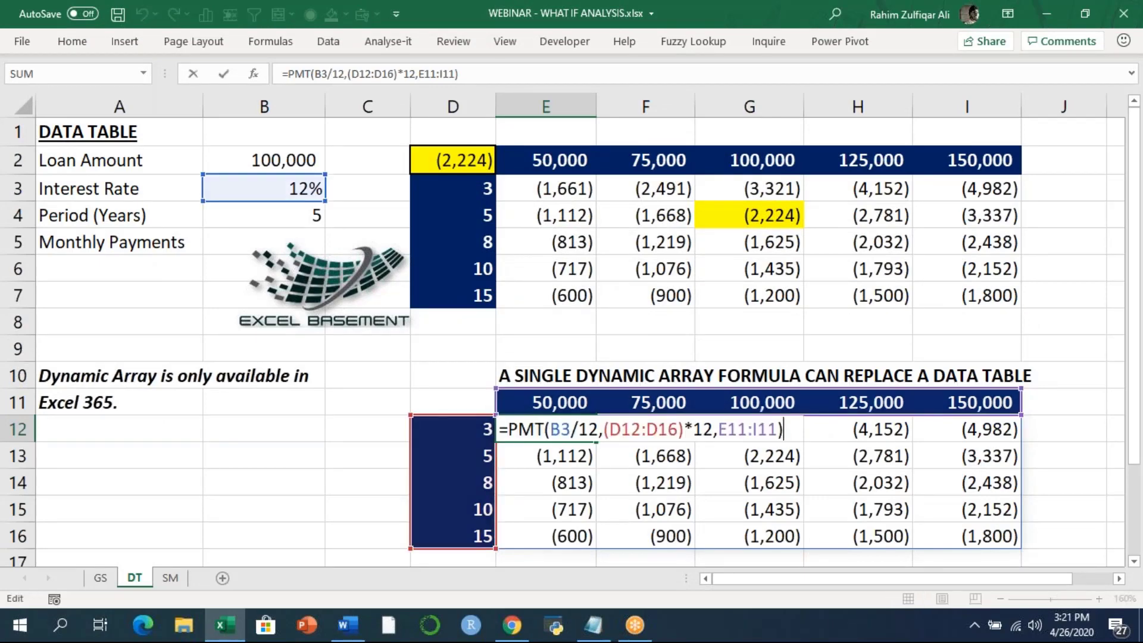
pyautogui.press('Escape')
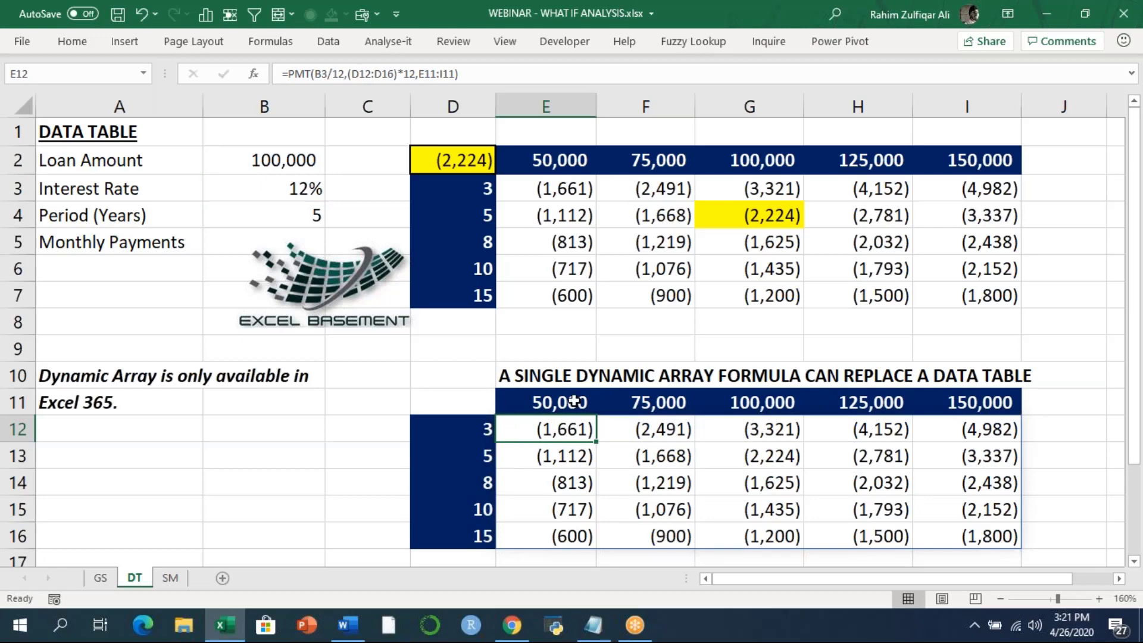
pyautogui.moveTo(475, 159); pyautogui.dragTo(972, 299)
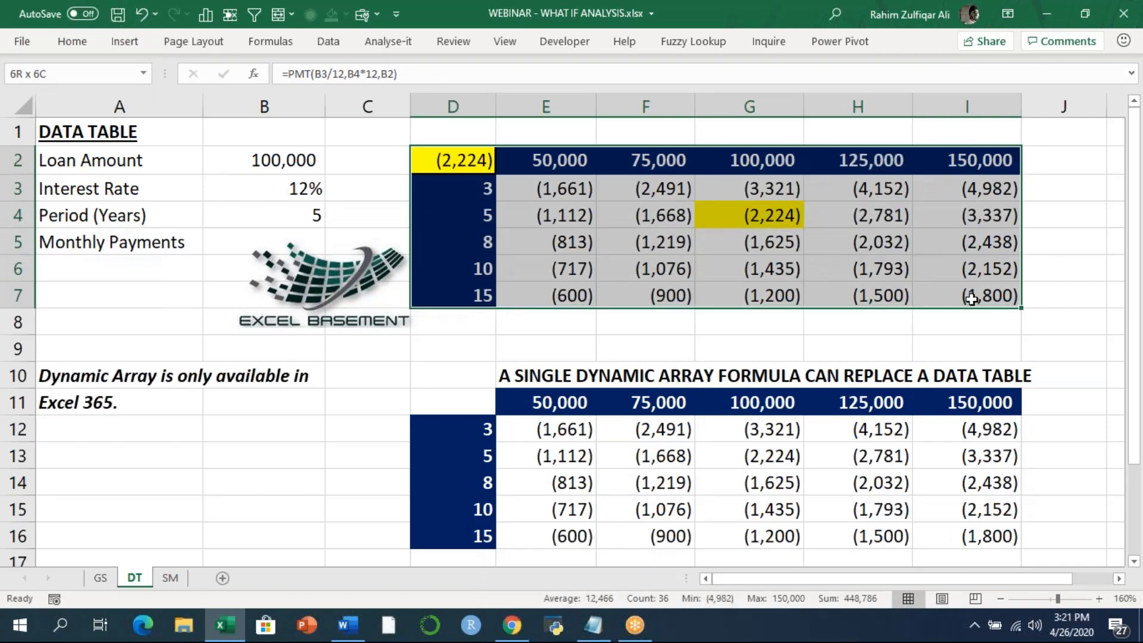
pyautogui.click(763, 275)
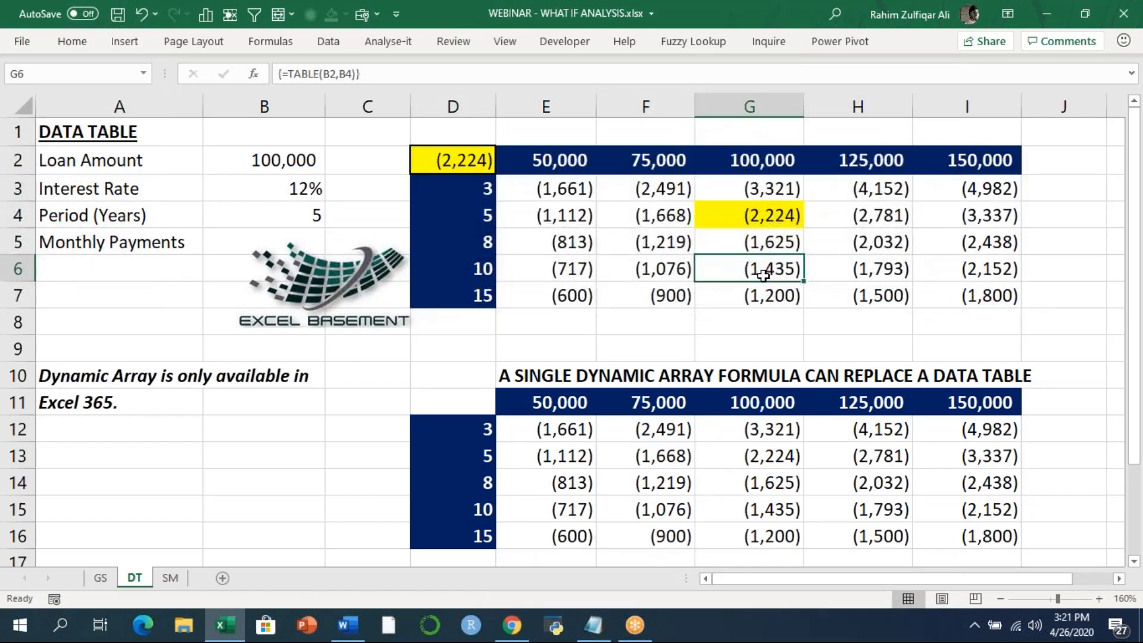